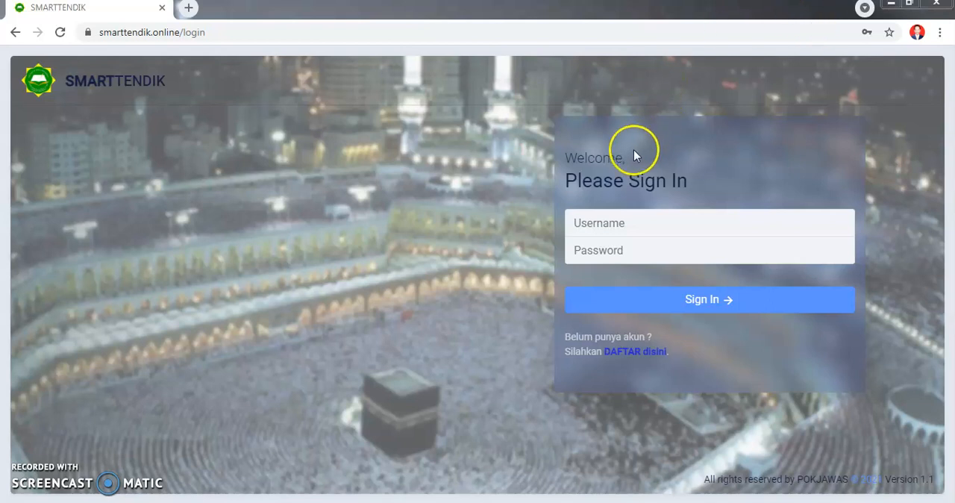
# - Sign in to SMARTTENDIK with the account username and password
pyautogui.click(631, 224)
pyautogui.press('Escape')
pyautogui.write('202004')
pyautogui.click(629, 250)
pyautogui.write('1')
pyautogui.write('•••••')
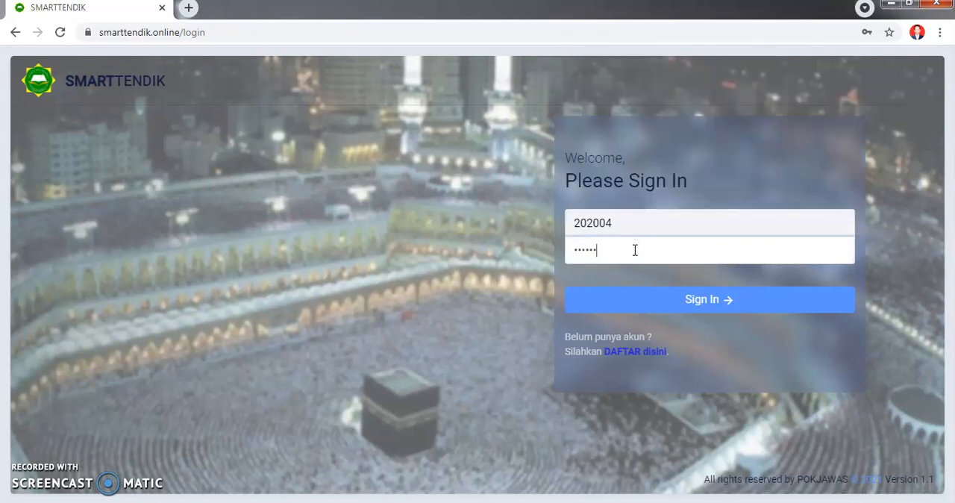
pyautogui.click(697, 306)
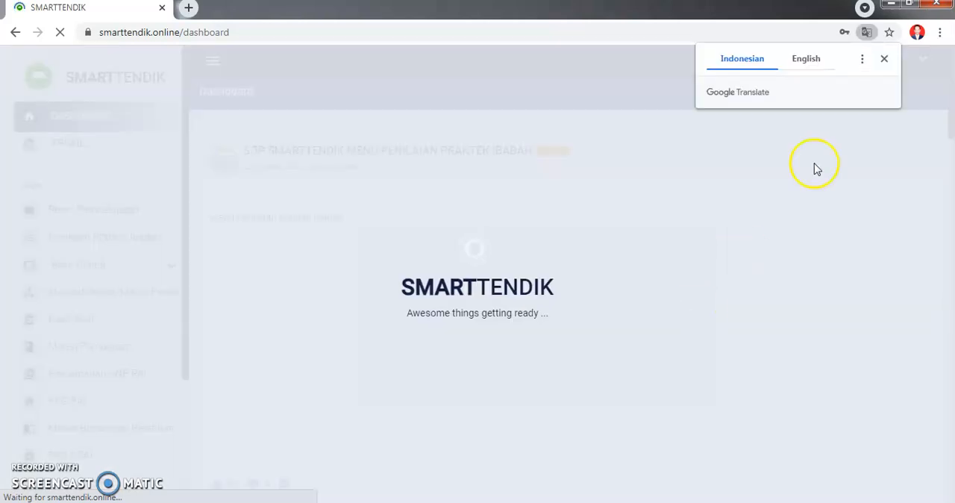
# - Dismiss the translation prompt and the browser's password breach warning
pyautogui.click(884, 58)
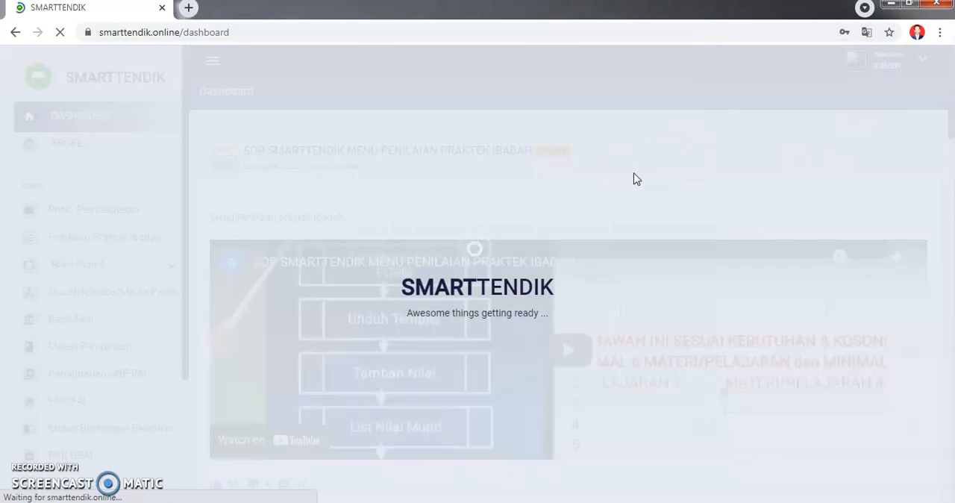
pyautogui.click(791, 276)
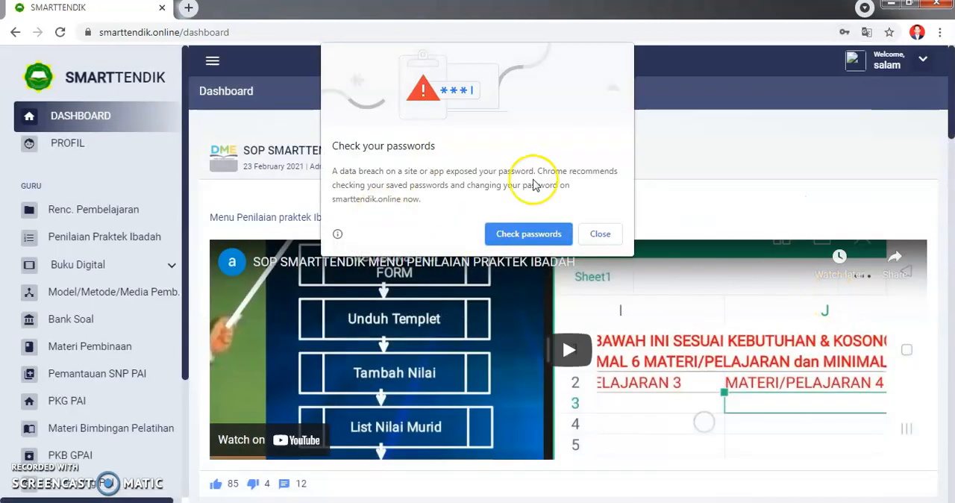
pyautogui.click(602, 234)
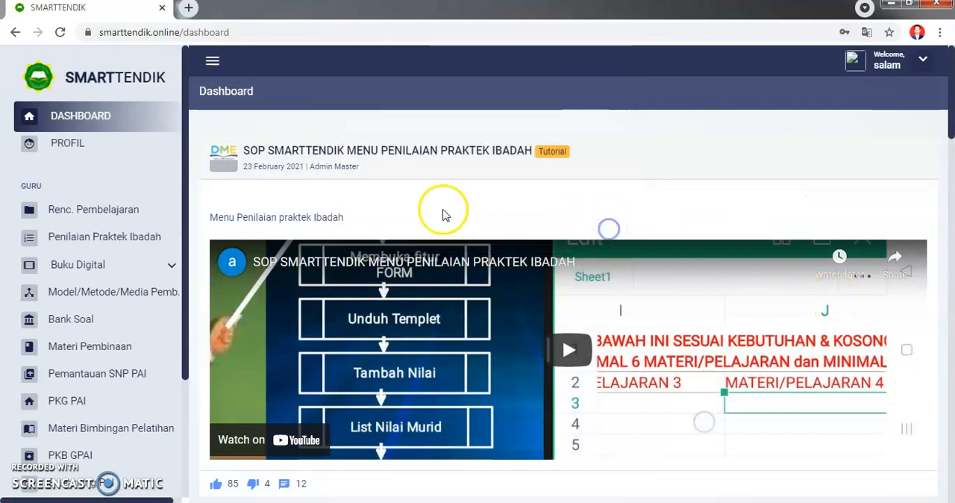
# - Open the teacher's profile page and synchronise the profile to E-Learning
pyautogui.click(64, 150)
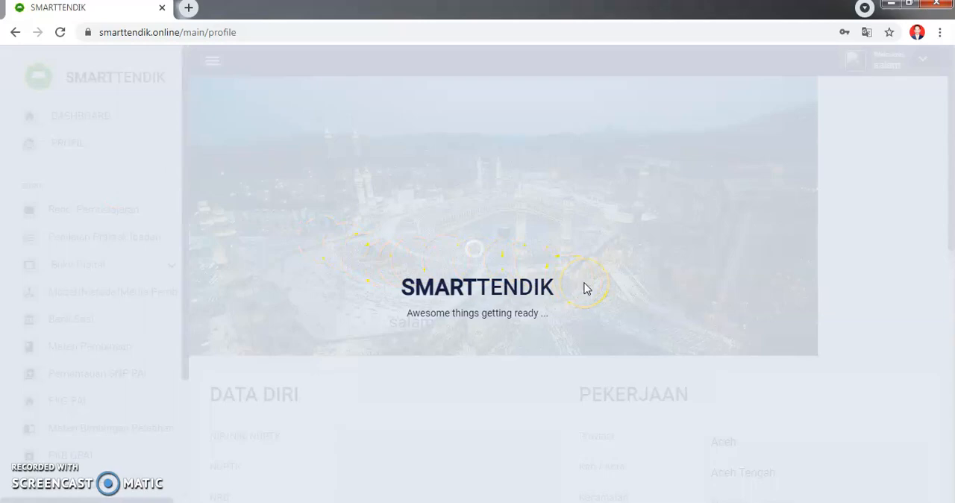
pyautogui.scroll(-8, 576, 304)
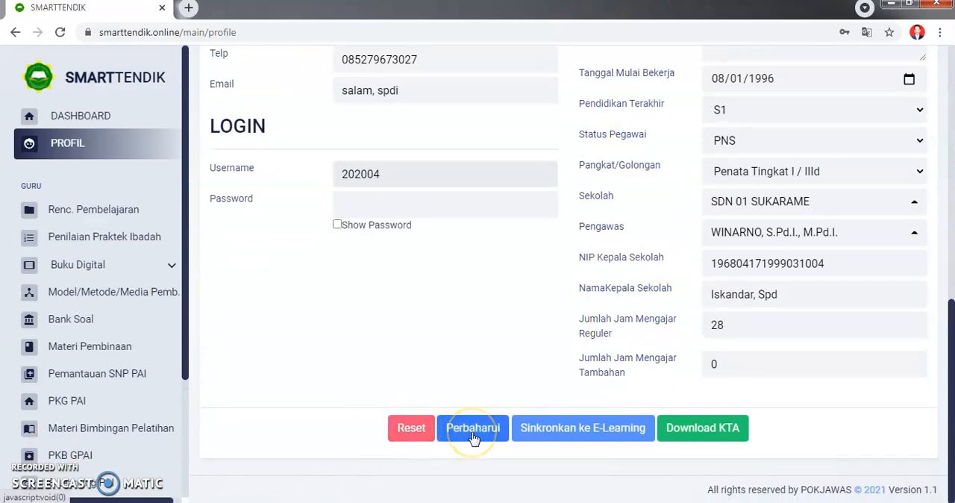
pyautogui.click(552, 429)
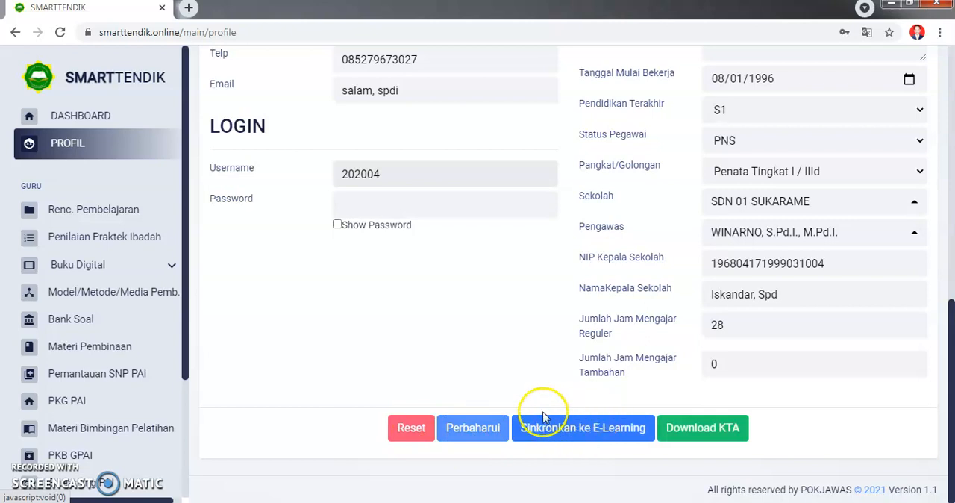
pyautogui.click(579, 433)
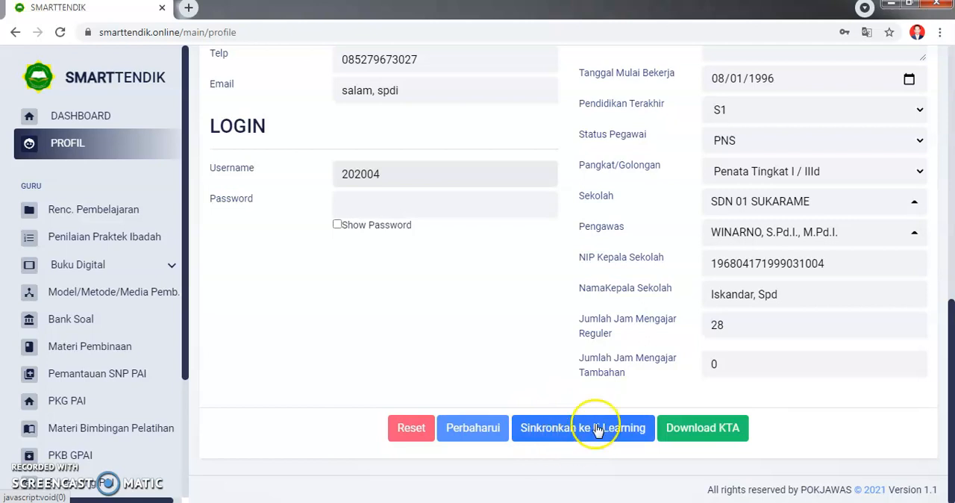
pyautogui.click(592, 433)
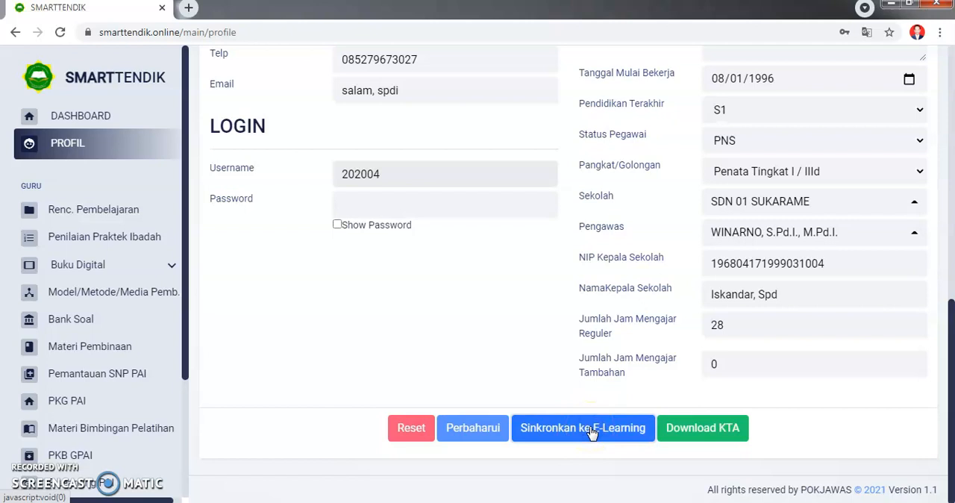
pyautogui.click(594, 440)
pyautogui.click(567, 431)
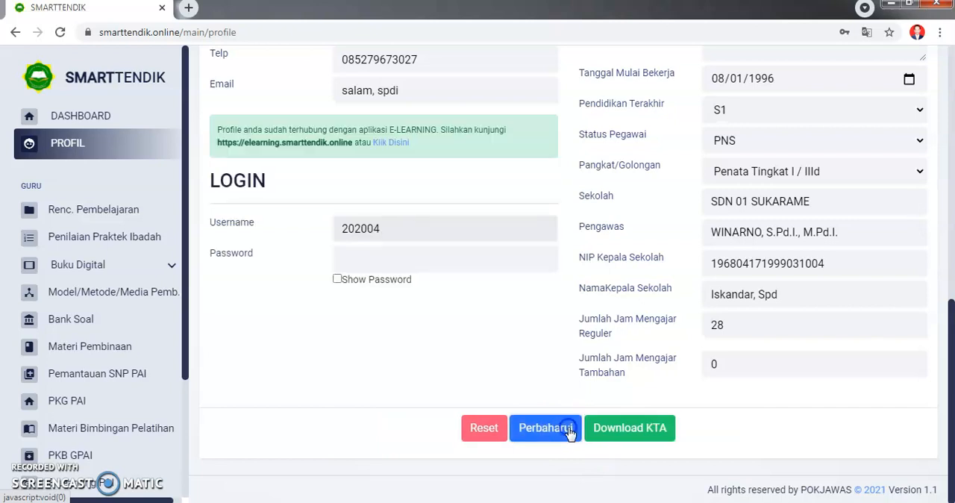
# - Open the E-Learning site linked in the profile's notice and replace the prefilled username with the account's username
pyautogui.click(403, 209)
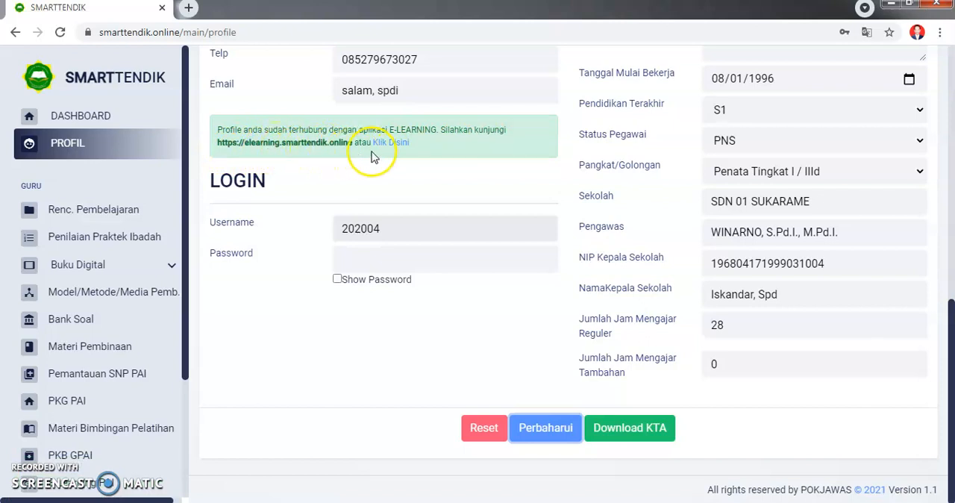
pyautogui.click(394, 144)
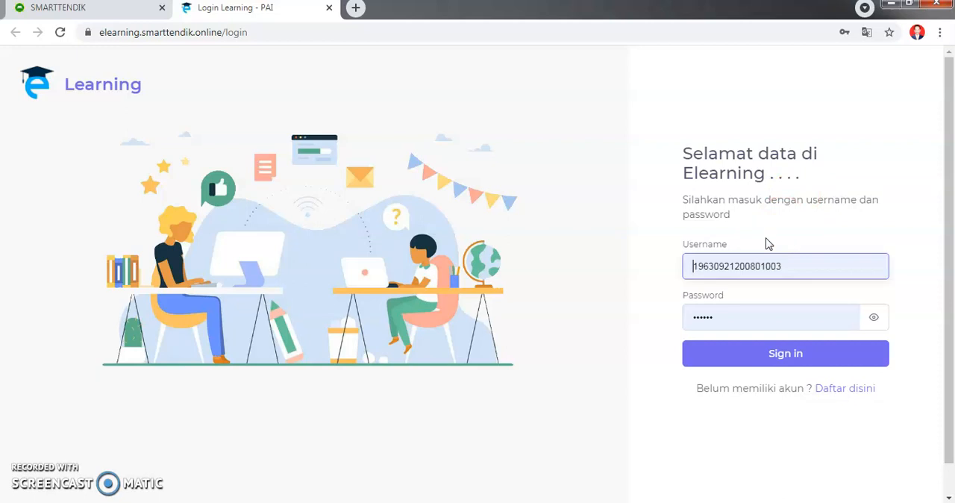
pyautogui.moveTo(792, 268); pyautogui.dragTo(647, 277)
pyautogui.write('202004')
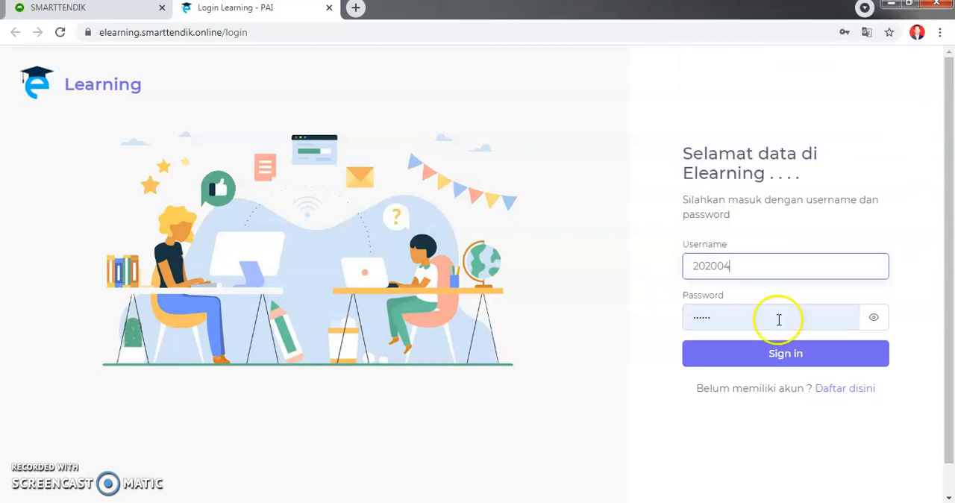
# - Replace the prefilled password with the account password, sign in to E-Learning and dismiss the password breach warning
pyautogui.click(779, 320)
pyautogui.press('BackSpace')
pyautogui.write('••••••')
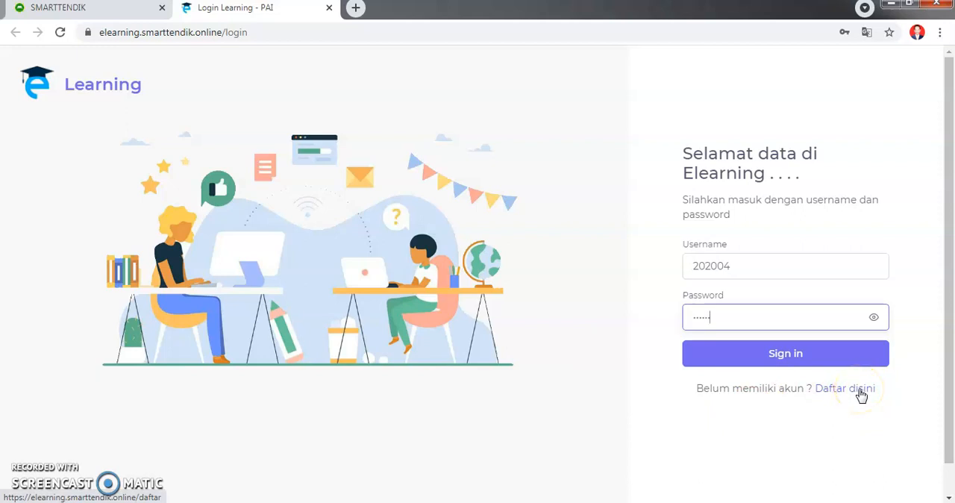
pyautogui.moveTo(721, 315); pyautogui.dragTo(579, 328)
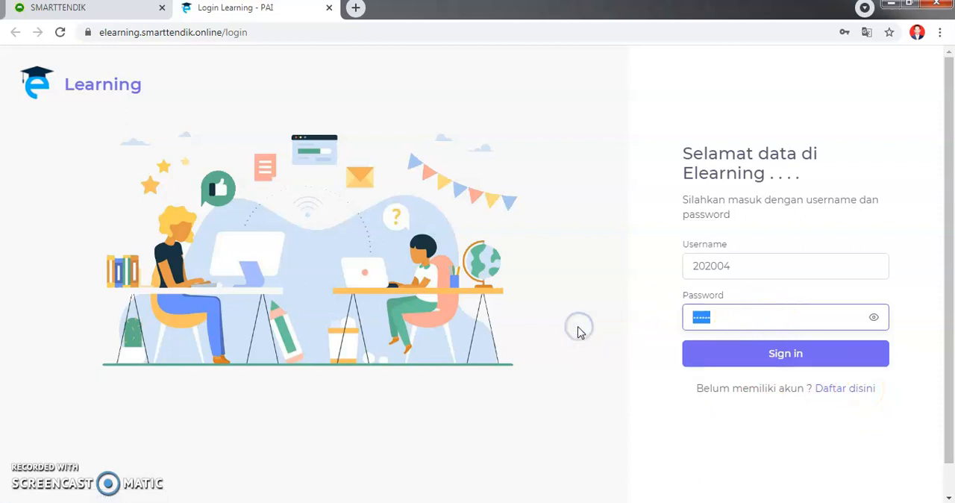
pyautogui.press('BackSpace')
pyautogui.press('Escape')
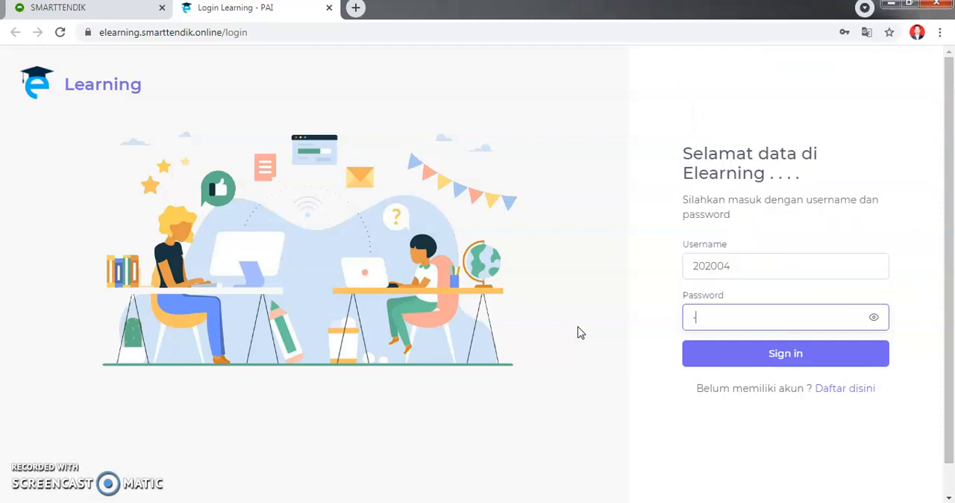
pyautogui.write('••••••')
pyautogui.click(781, 357)
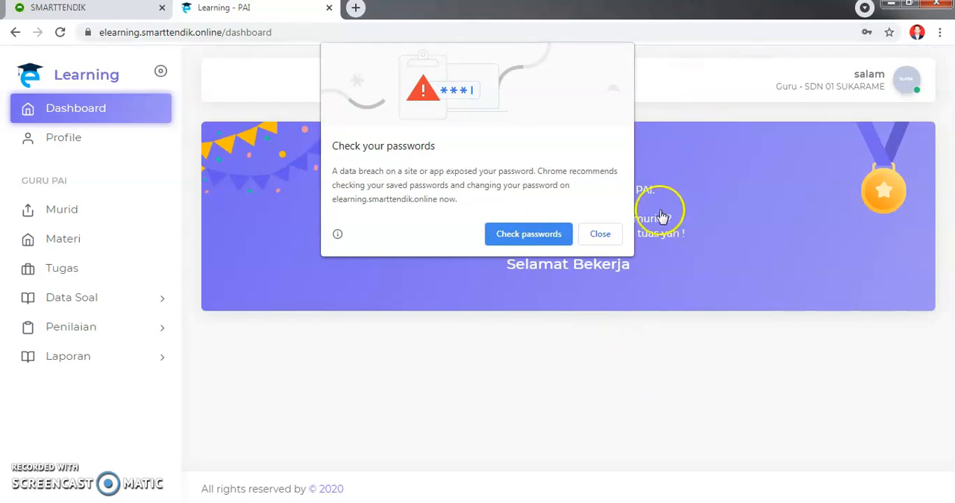
pyautogui.click(602, 233)
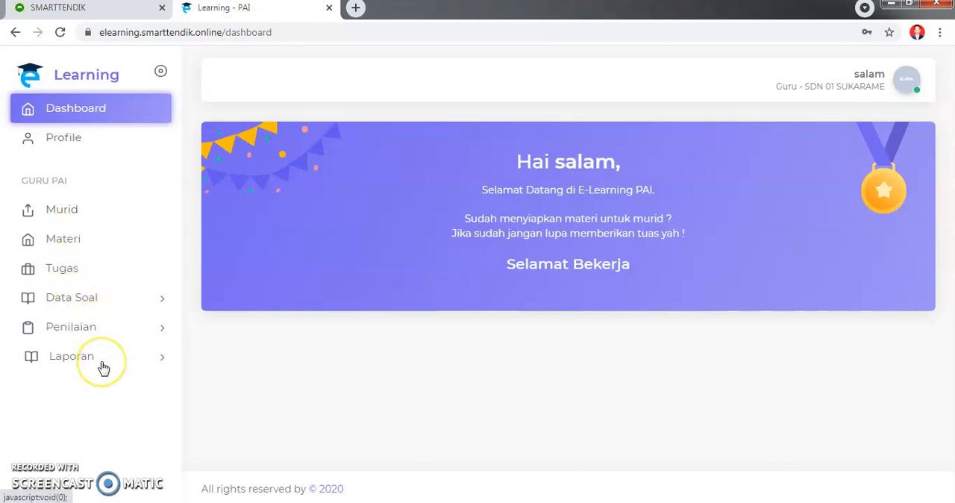
# - Open the Murid (student) data and start a new student form
pyautogui.click(60, 211)
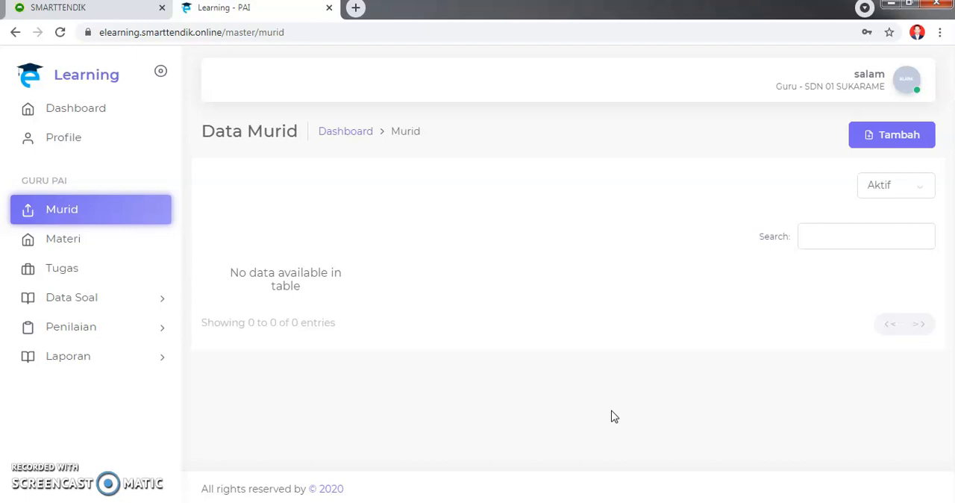
pyautogui.click(891, 134)
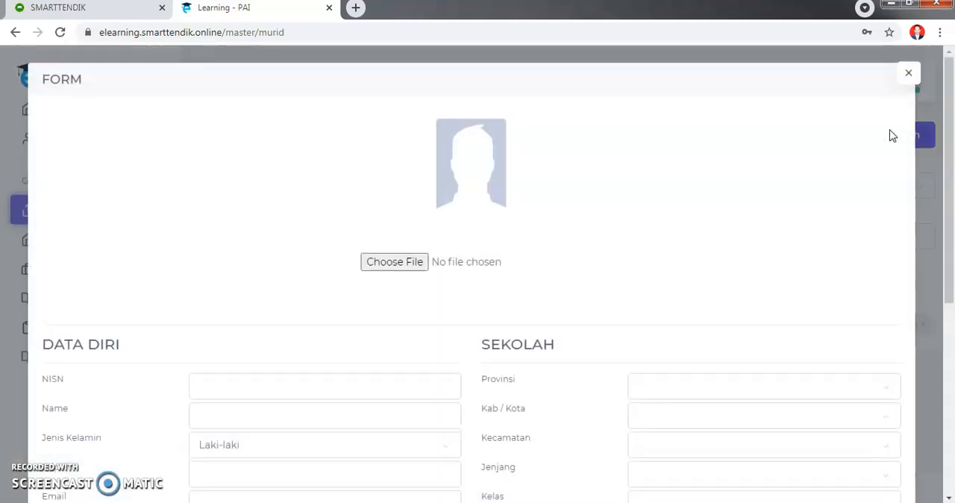
pyautogui.scroll(-3, 195, 412)
# - Examine the NISN, Name, Jenis Kelamin and Telp fields in the Data Diri section of the student form
pyautogui.click(254, 181)
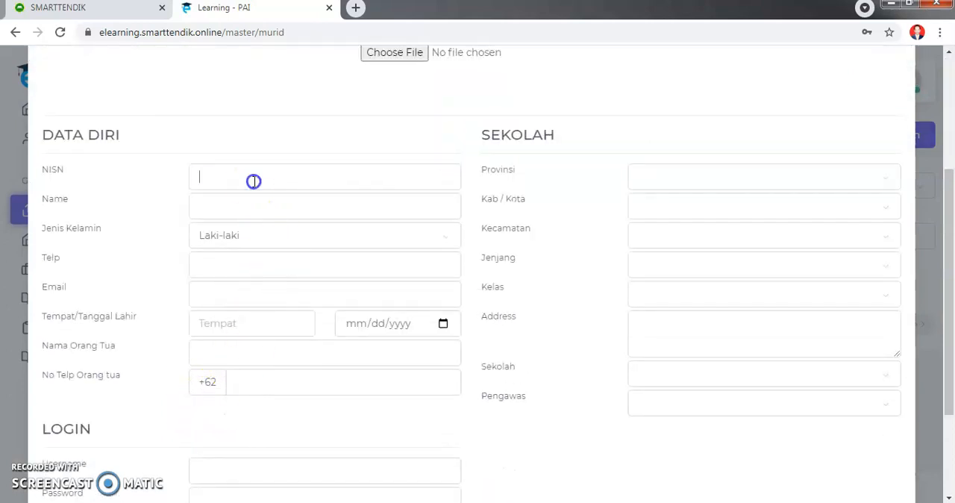
pyautogui.click(118, 205)
pyautogui.click(219, 207)
pyautogui.click(143, 291)
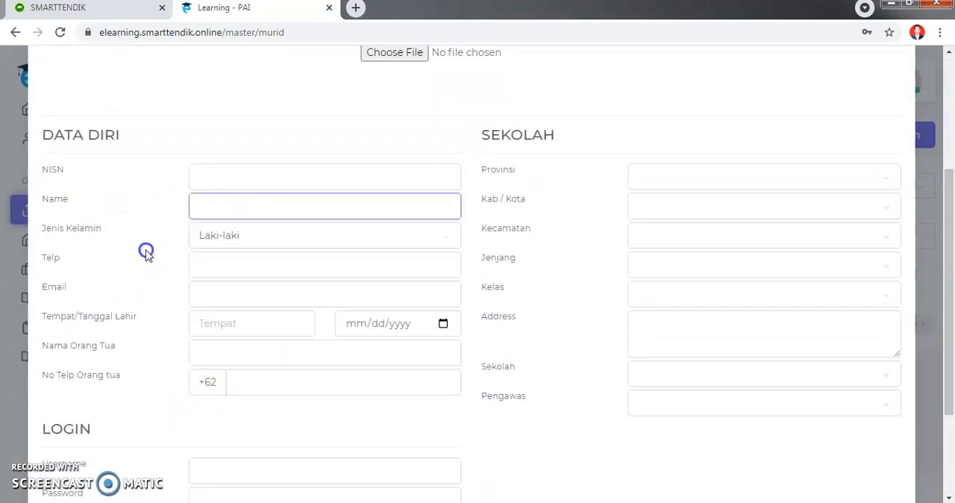
pyautogui.click(250, 238)
pyautogui.click(114, 270)
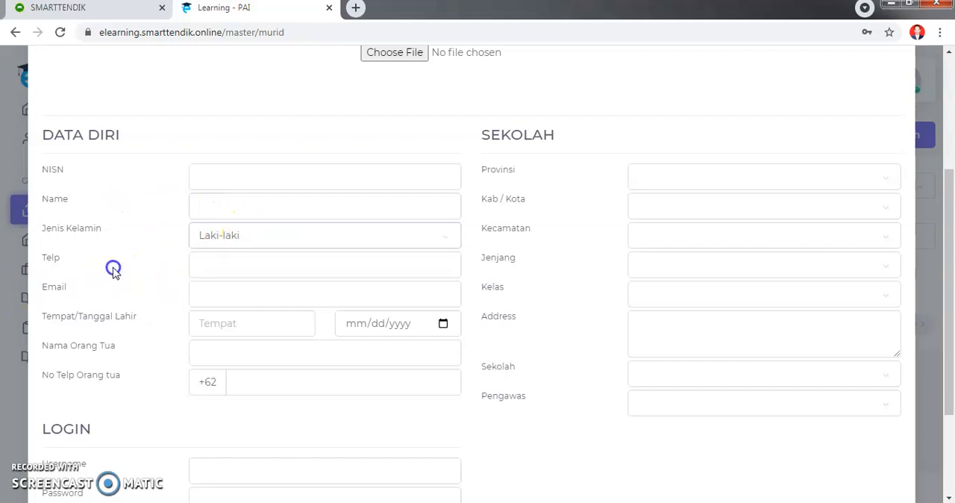
pyautogui.click(212, 266)
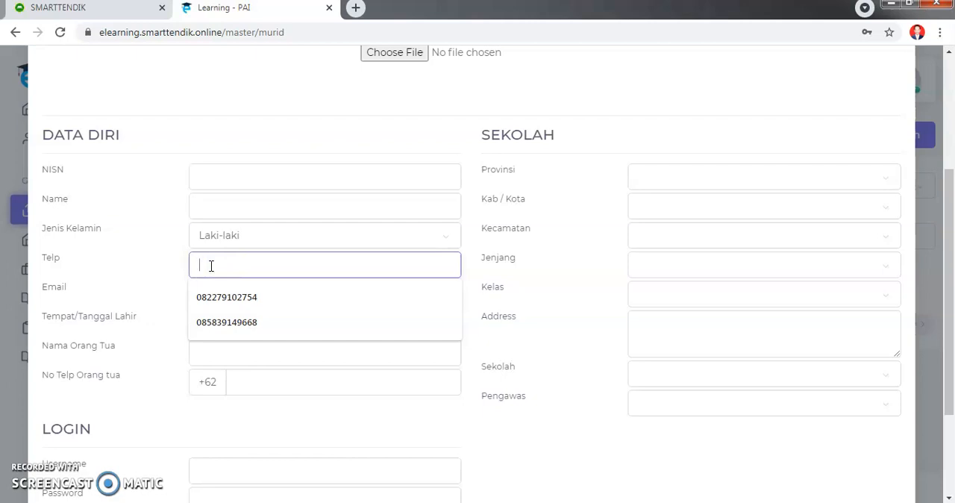
pyautogui.click(145, 277)
pyautogui.click(224, 293)
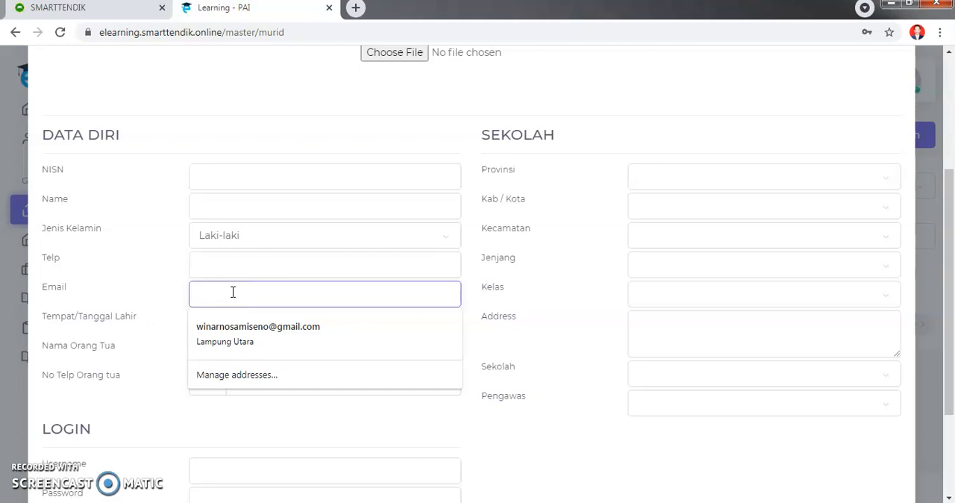
pyautogui.write('sd')
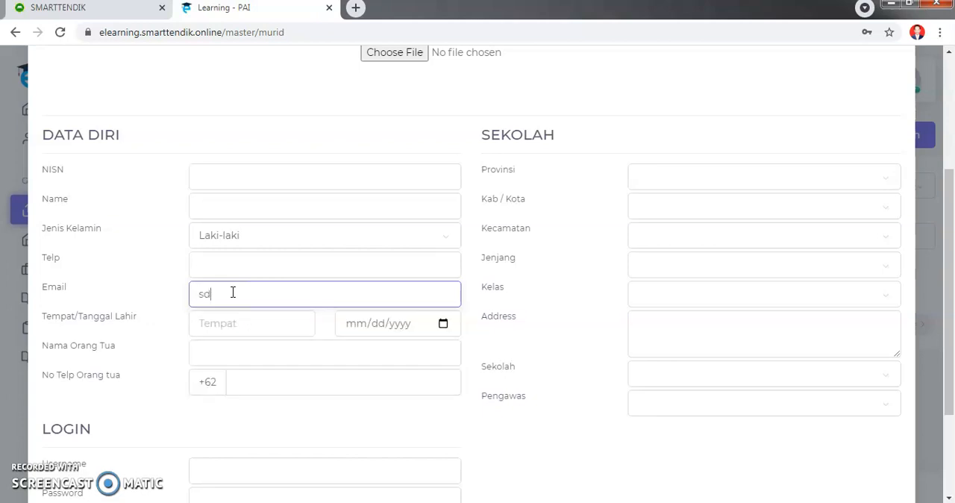
pyautogui.write('n02sukamennti')
pyautogui.moveTo(290, 293); pyautogui.dragTo(94, 294)
pyautogui.press('BackSpace')
pyautogui.scroll(-2, 288, 240)
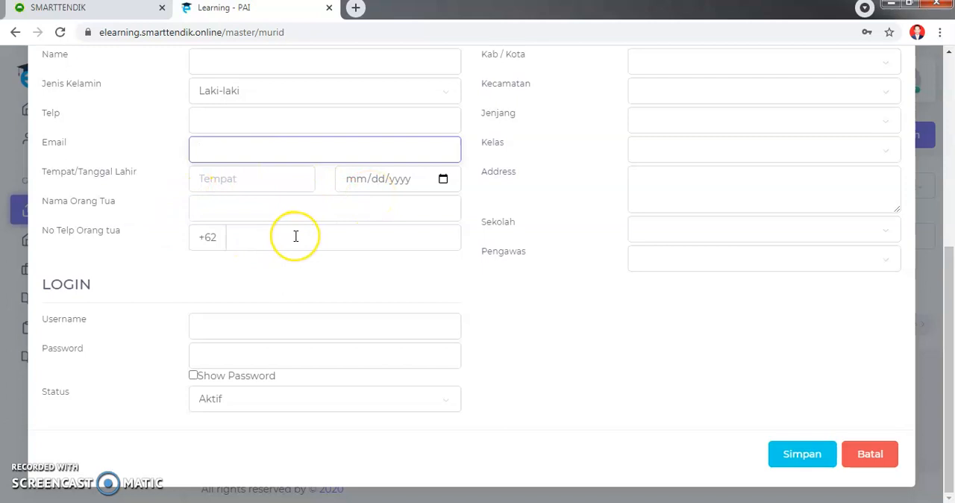
pyautogui.click(233, 331)
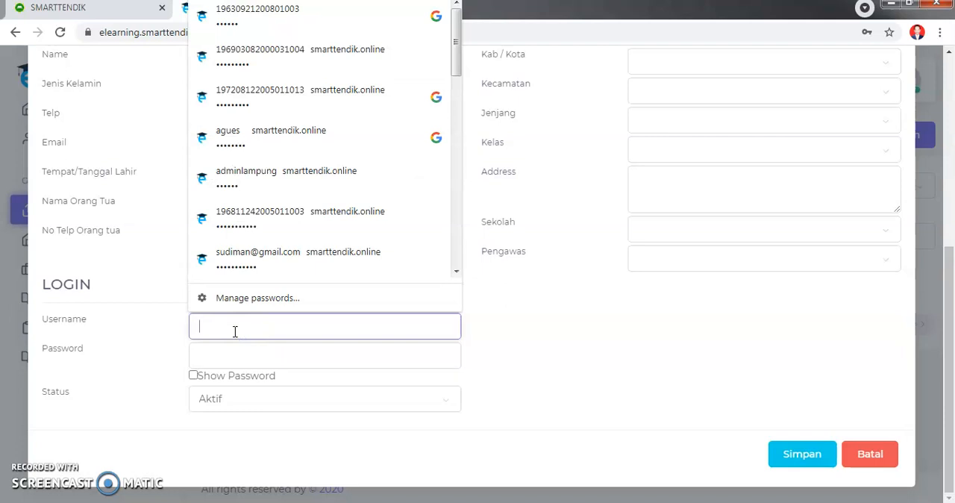
pyautogui.scroll(5, 262, 336)
pyautogui.click(592, 241)
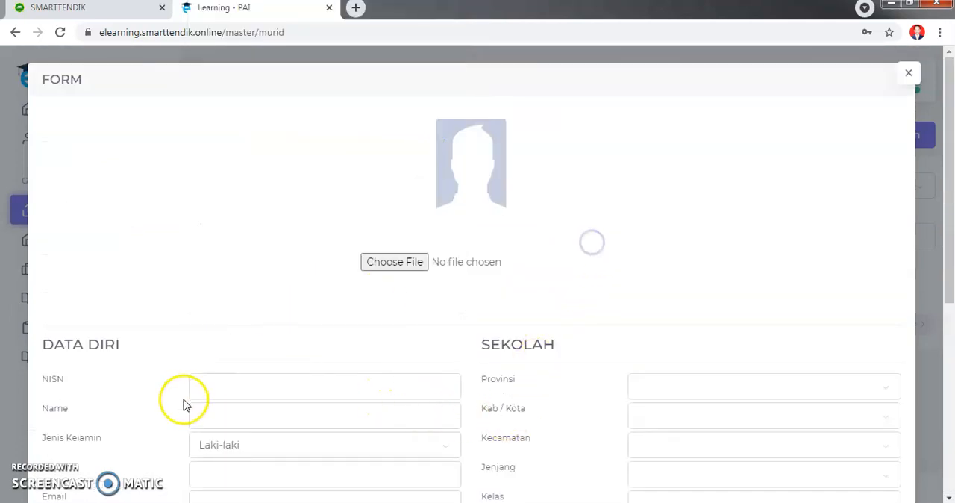
# - Fill in the new student's NISN and name in the Data Diri section
pyautogui.click(217, 386)
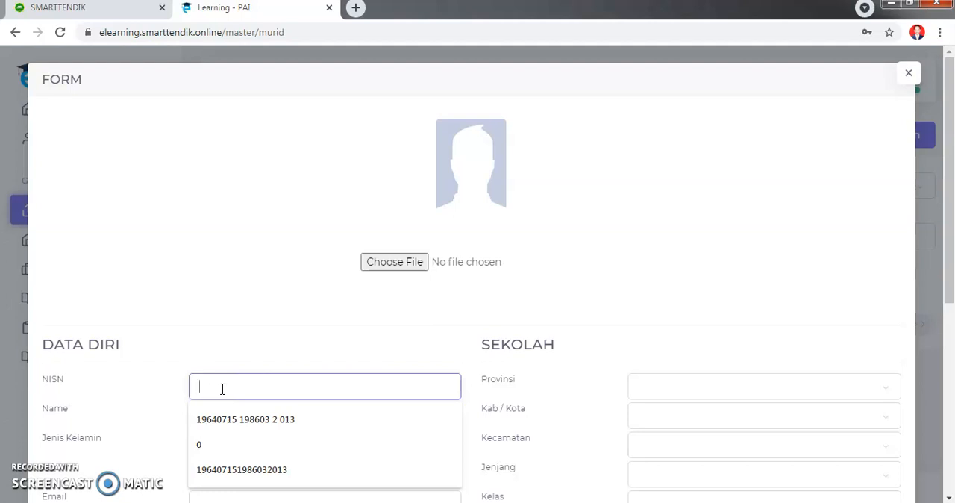
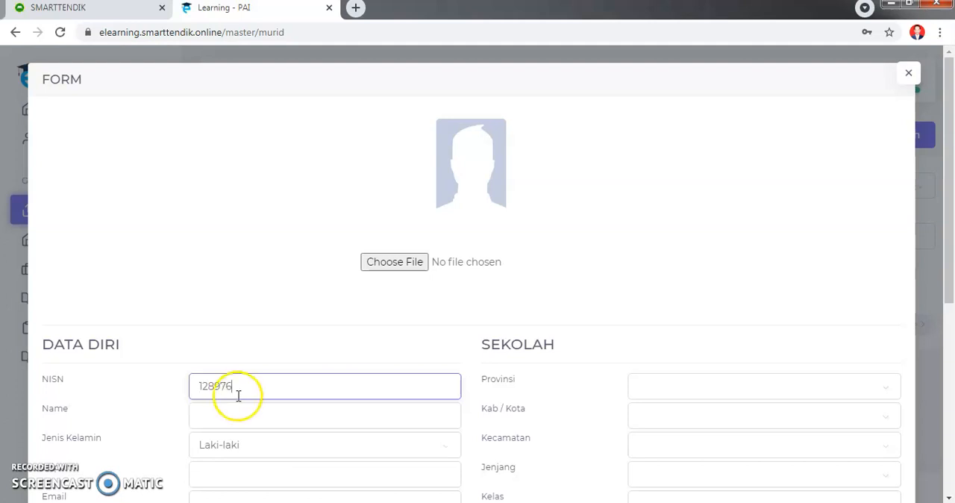
pyautogui.scroll(-2, 239, 395)
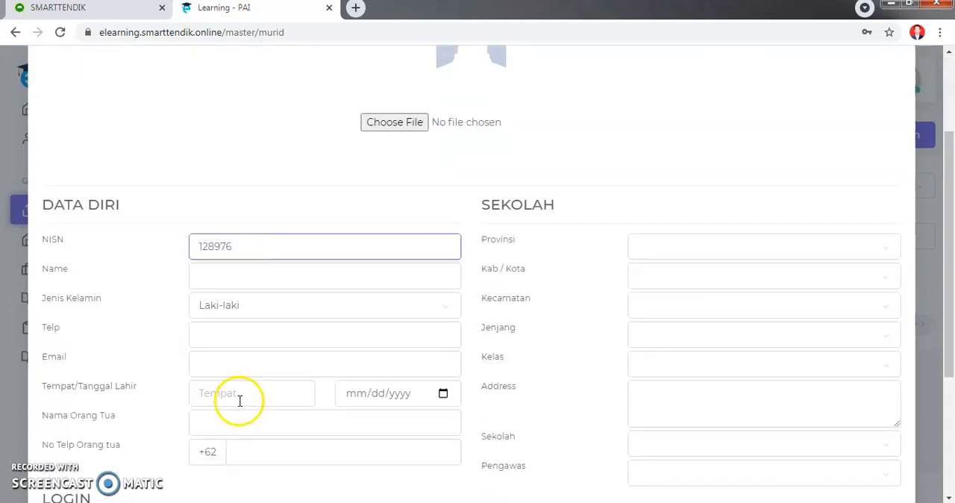
pyautogui.click(238, 278)
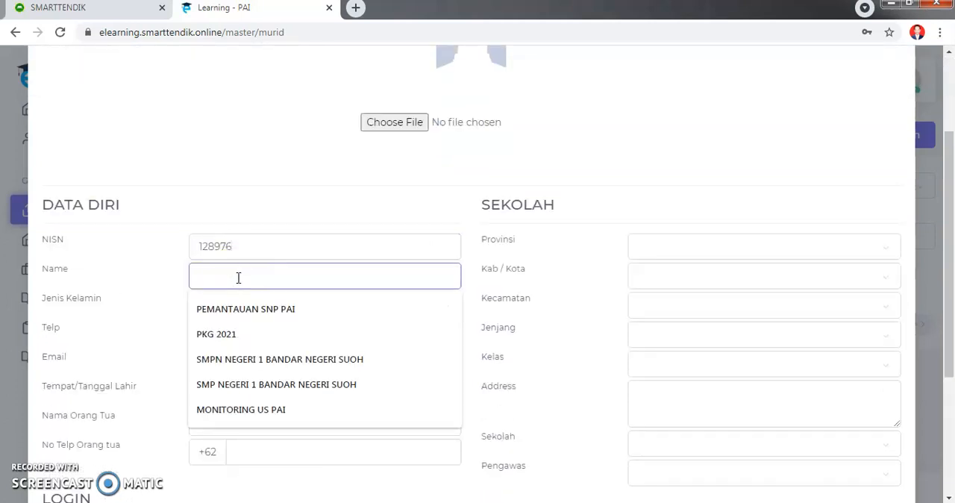
pyautogui.write('Supriyono')
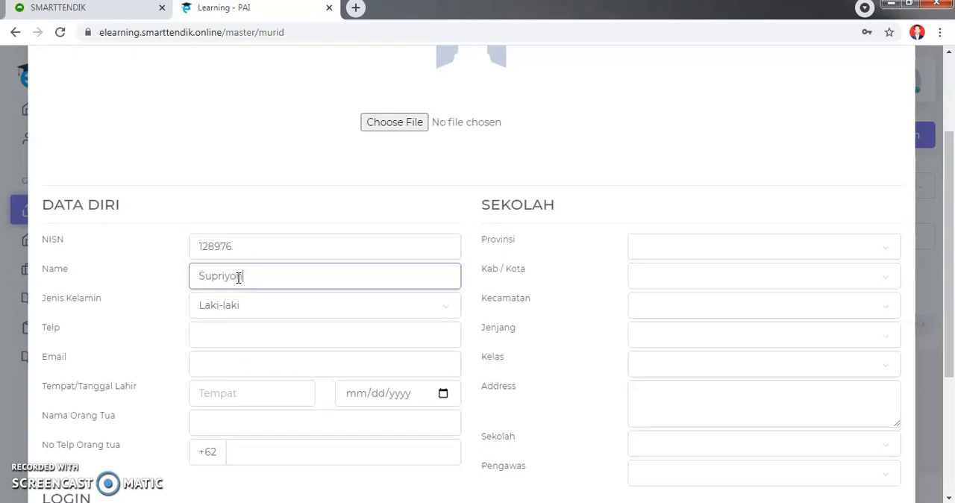
# - Enter the student's phone number in the Telp field of the Data Diri section
pyautogui.click(240, 334)
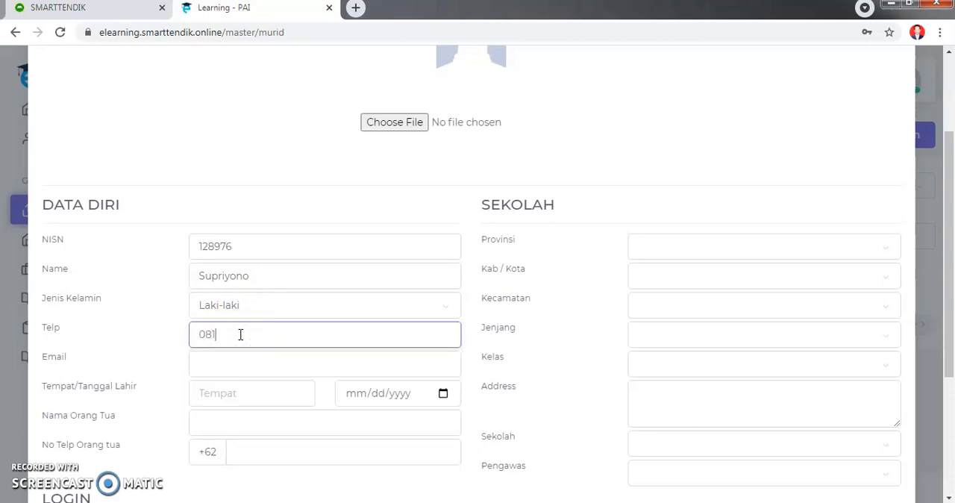
# - Fill in the student's e-mail address in the Data Diri section
pyautogui.click(239, 366)
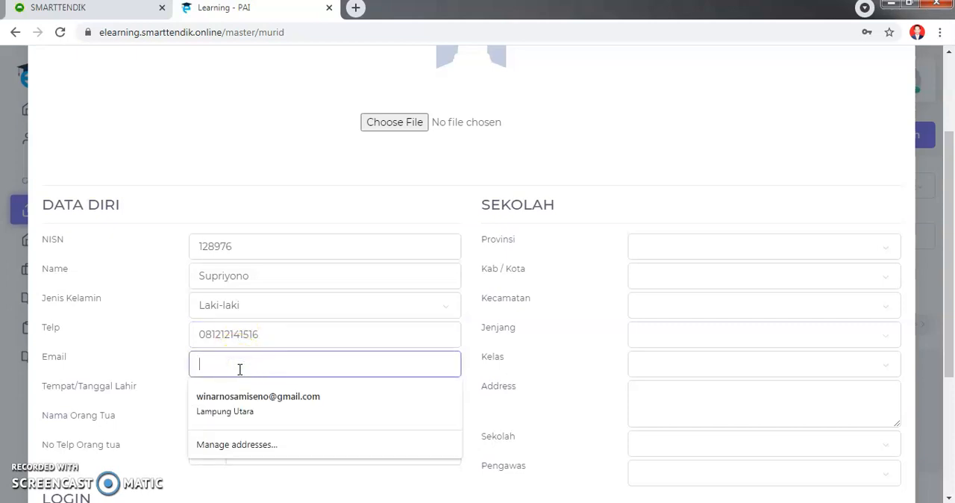
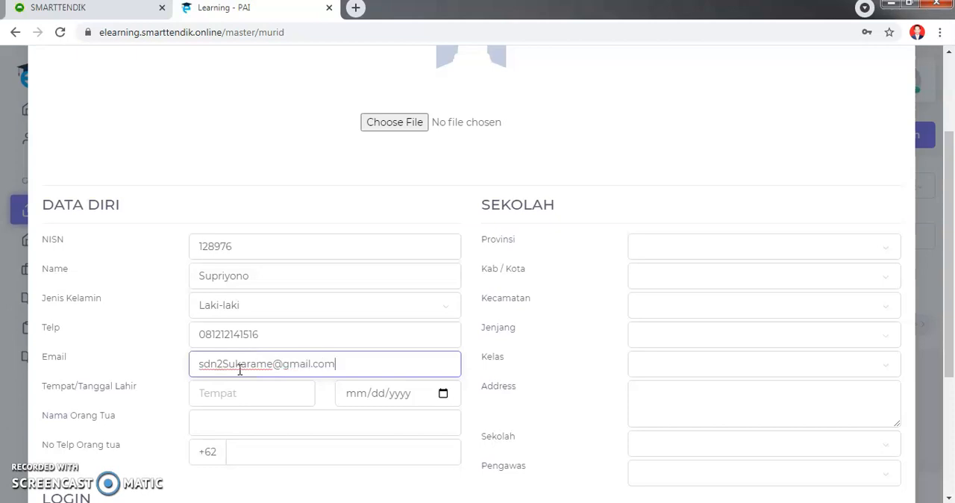
# - Set the student's birthplace to Pasuruan and choose the date of birth under Tempat/Tanggal Lahir
pyautogui.click(235, 389)
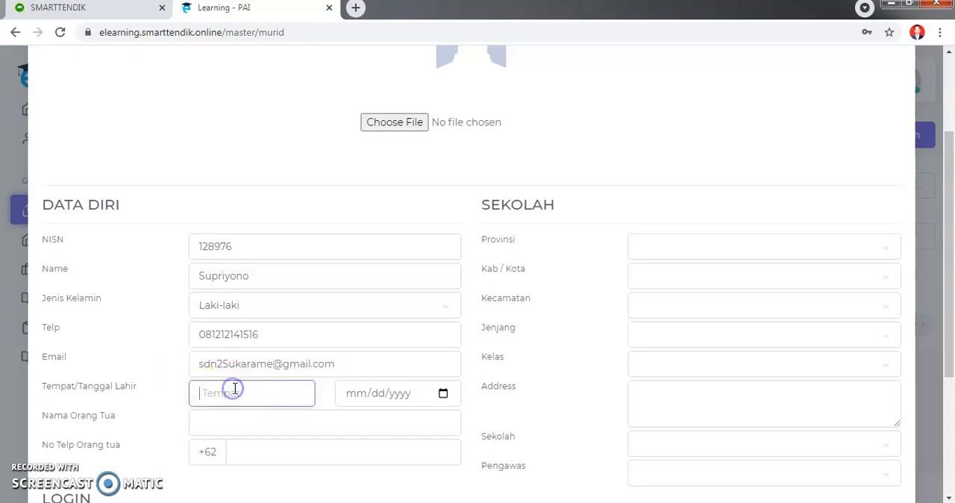
pyautogui.write('Pasuruan')
pyautogui.click(442, 394)
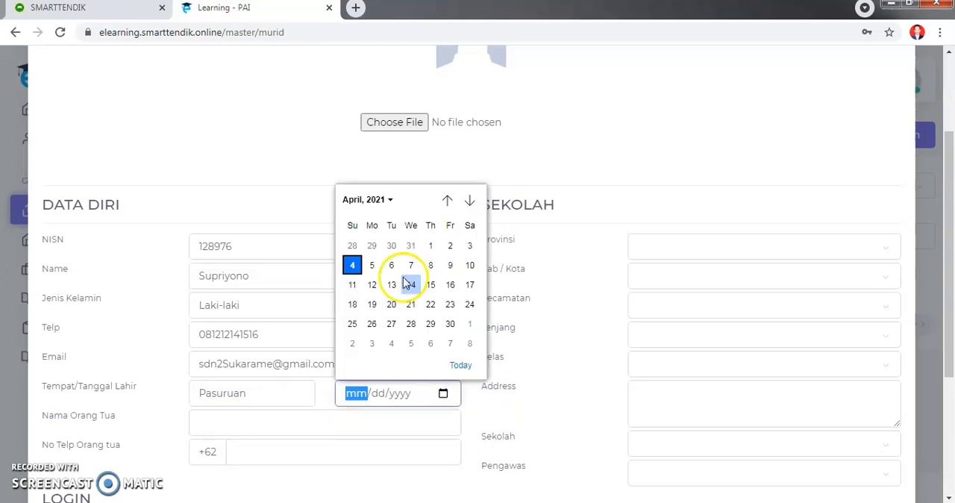
pyautogui.click(389, 198)
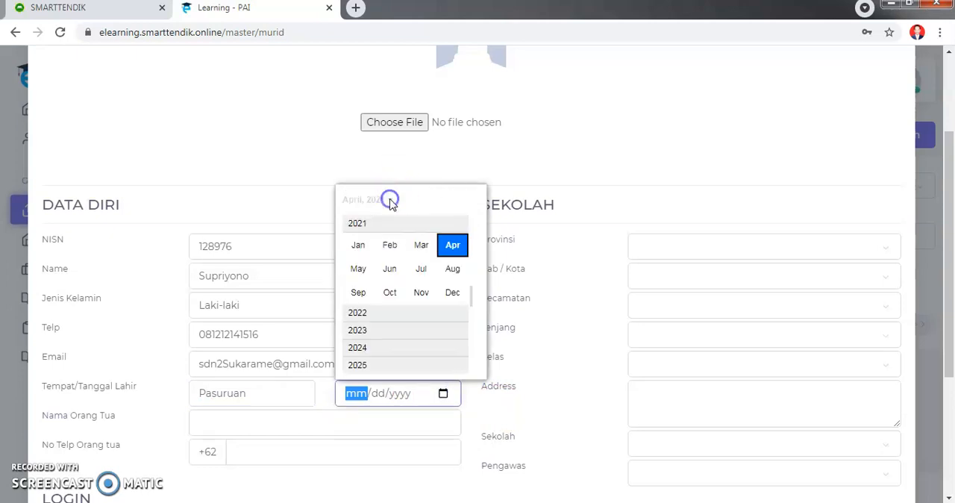
pyautogui.click(413, 314)
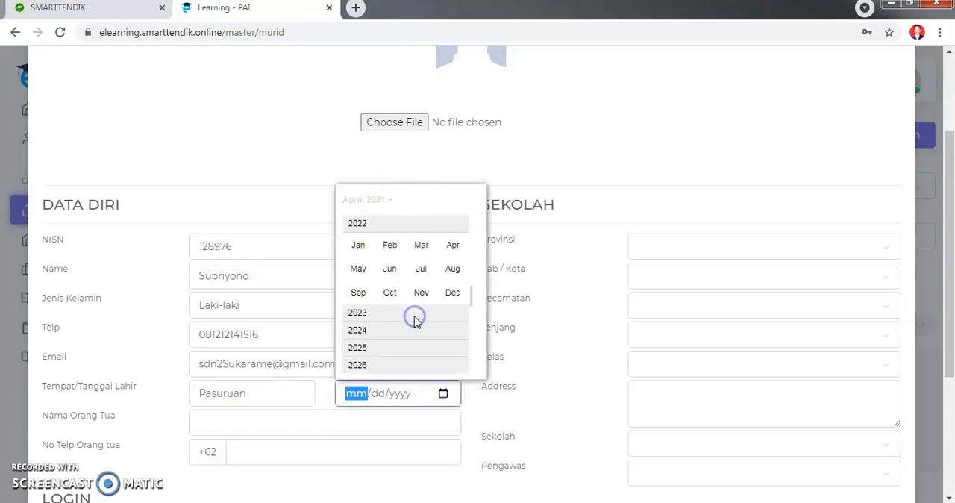
pyautogui.scroll(5, 416, 320)
pyautogui.scroll(5, 424, 290)
pyautogui.scroll(2, 421, 289)
pyautogui.click(421, 291)
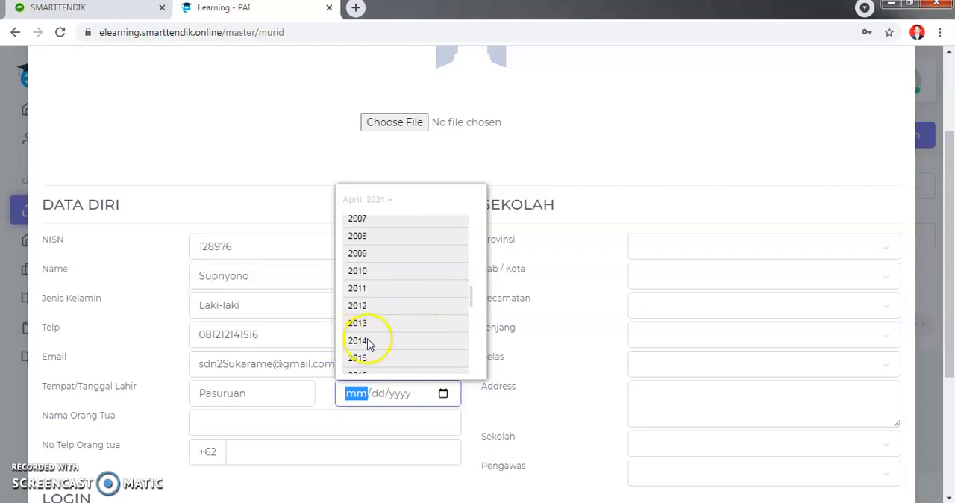
pyautogui.click(365, 289)
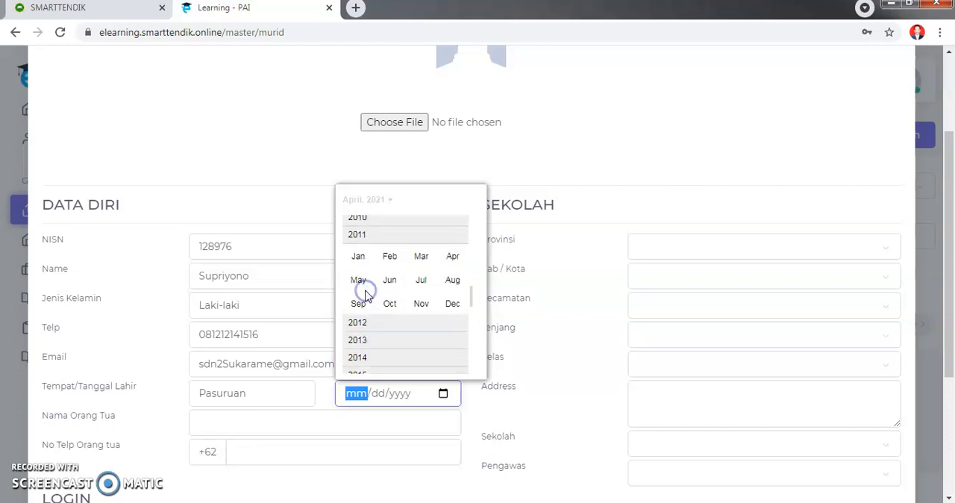
pyautogui.click(390, 247)
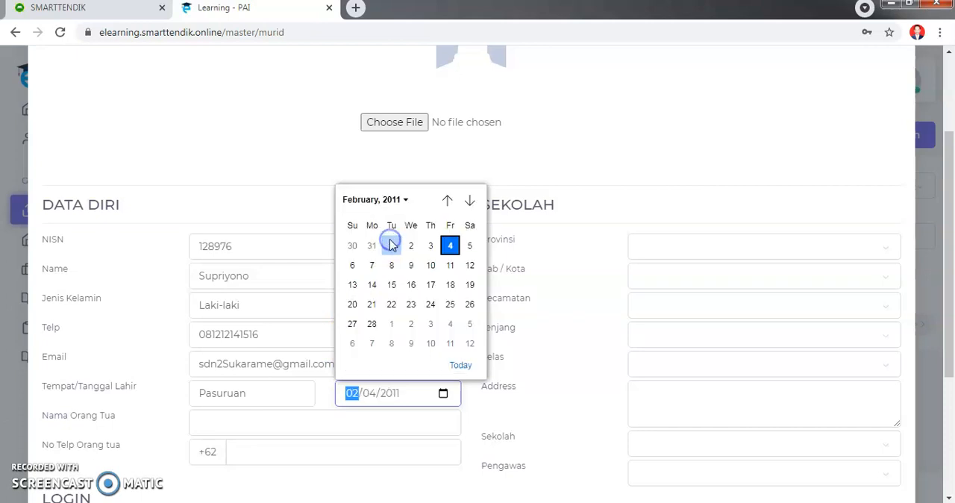
pyautogui.click(392, 304)
# - Fill in the parent's name under Nama Orang Tua and the parent's phone number under No Telp Orang tua
pyautogui.scroll(-3, 406, 368)
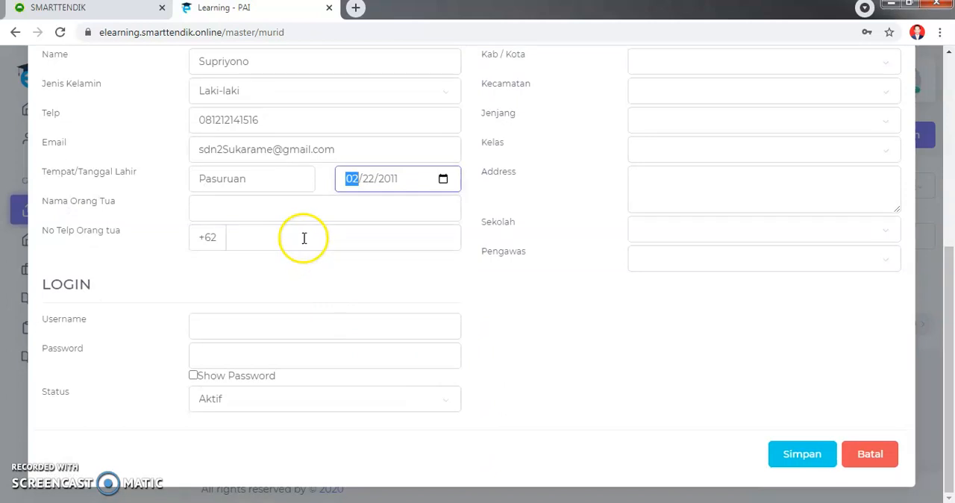
pyautogui.click(269, 210)
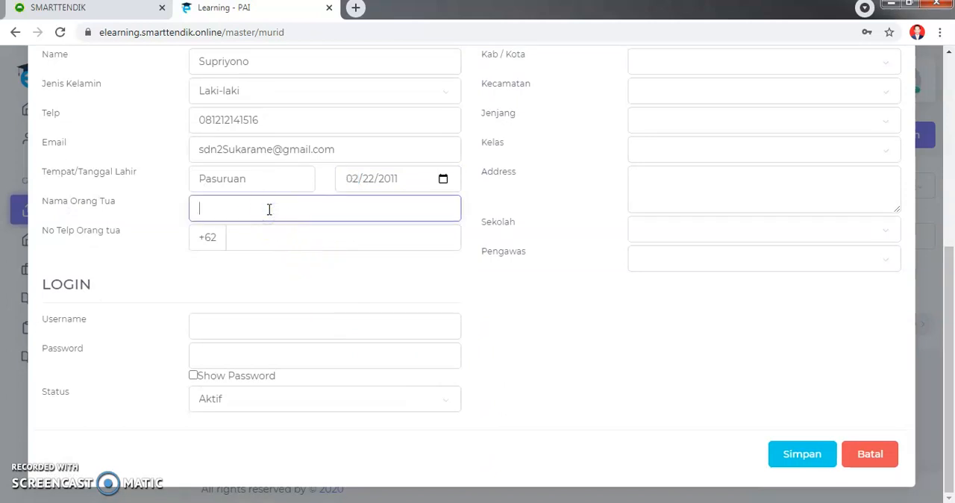
pyautogui.write('Sujatmitko')
pyautogui.click(254, 239)
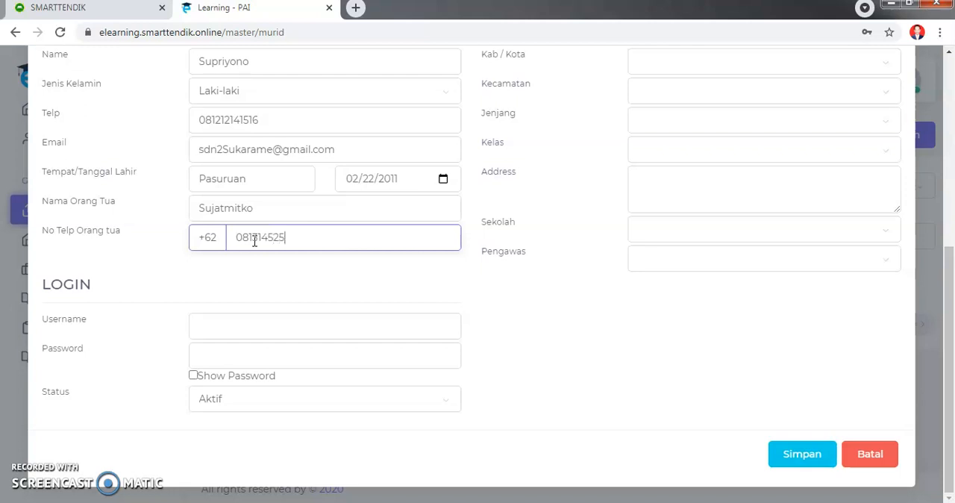
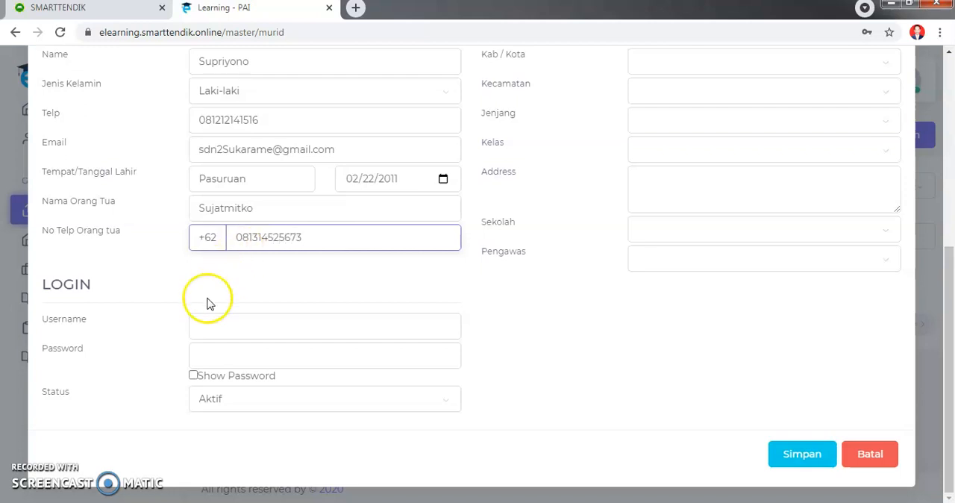
# - Copy the student's name from the Data Diri section into the Username field of the Login section
pyautogui.click(242, 323)
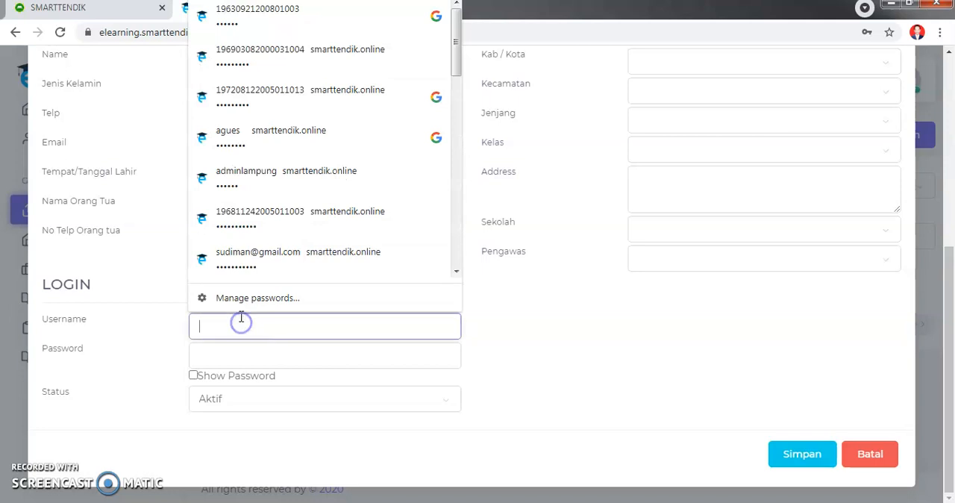
pyautogui.click(529, 377)
pyautogui.moveTo(261, 61); pyautogui.dragTo(179, 65)
pyautogui.hotkey('ctrl', 'c')
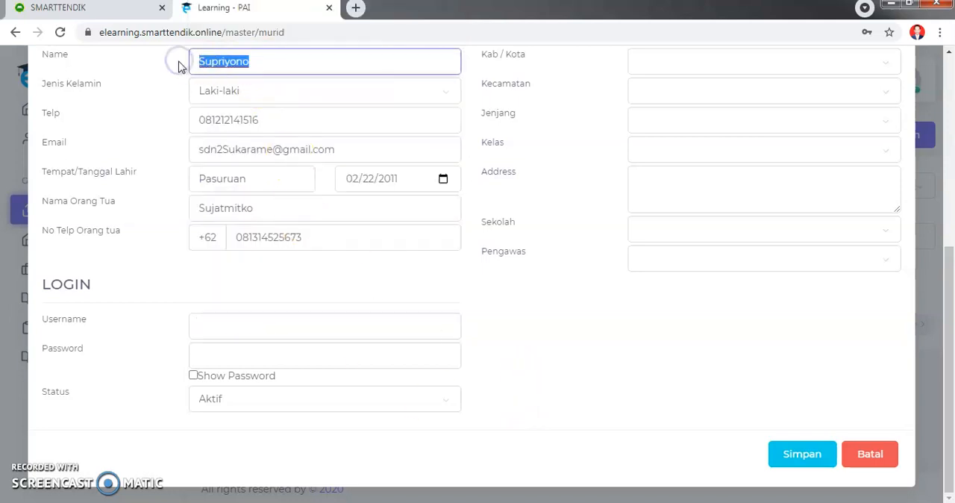
pyautogui.click(221, 325)
pyautogui.hotkey('ctrl', 'v')
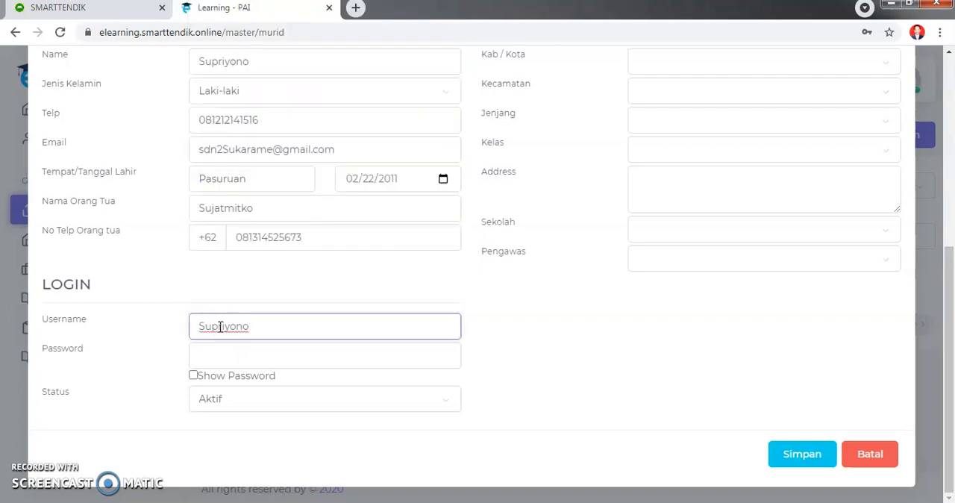
# - Enter the student's account password in the Login section and enable Show Password
pyautogui.click(215, 361)
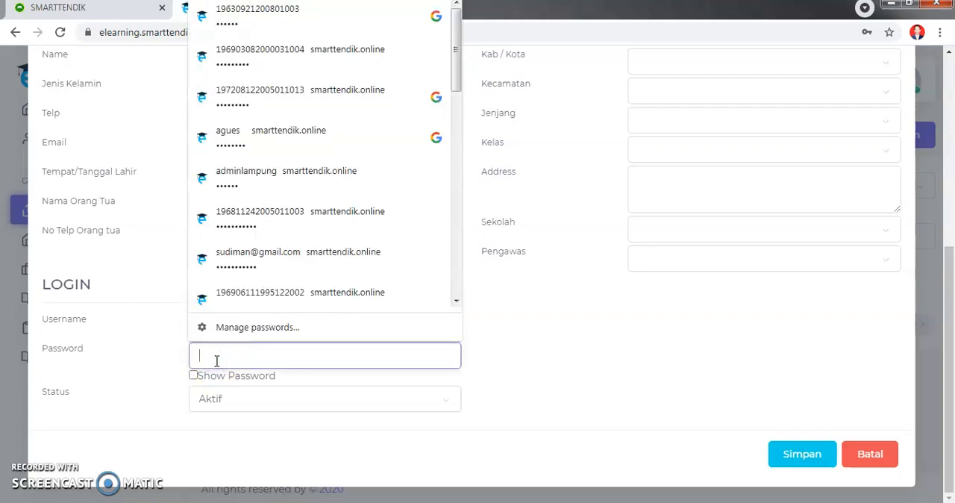
pyautogui.write('••••••')
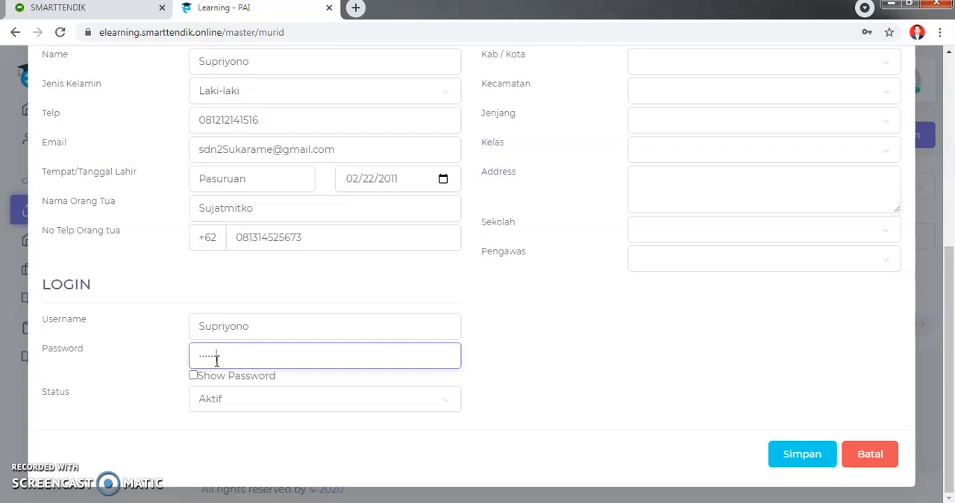
pyautogui.click(193, 377)
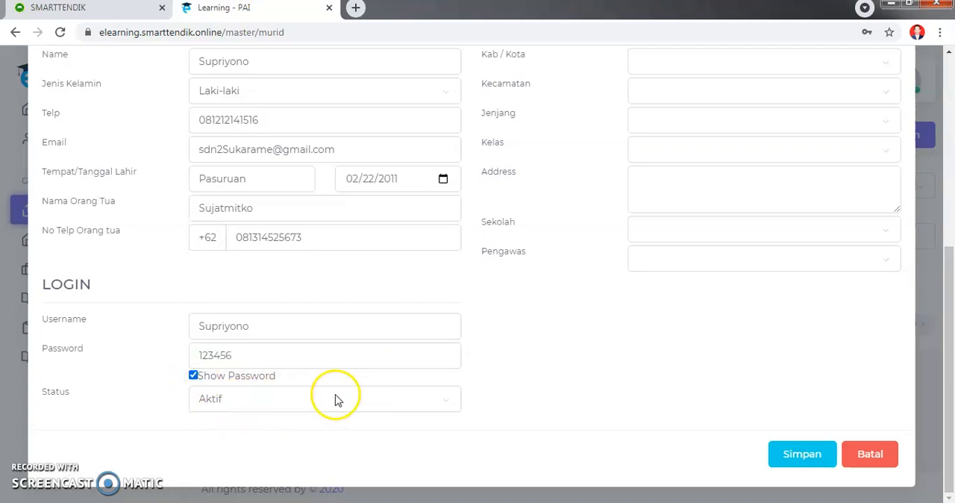
# - Set the school's Provinsi to Lampung, Kab / Kota to Way Kanan and Kecamatan to Gunung Labuhan
pyautogui.scroll(4, 543, 403)
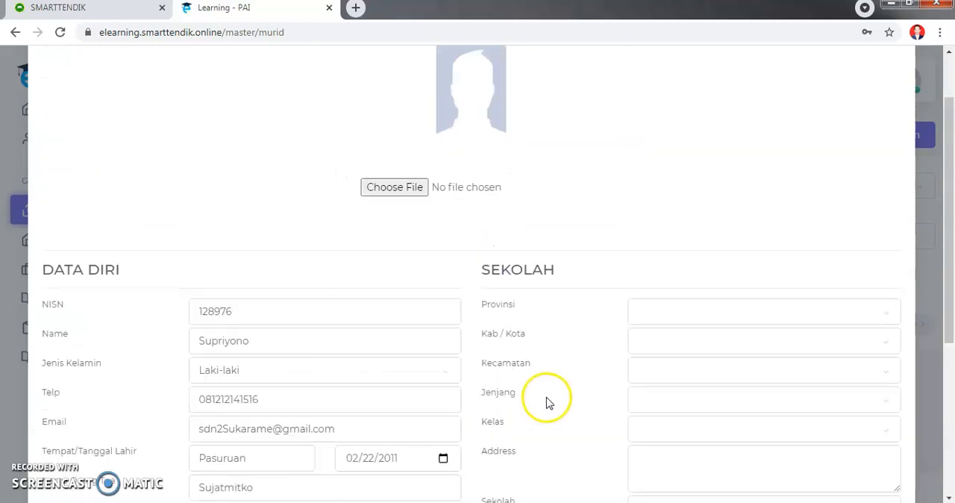
pyautogui.click(678, 316)
pyautogui.press('l')
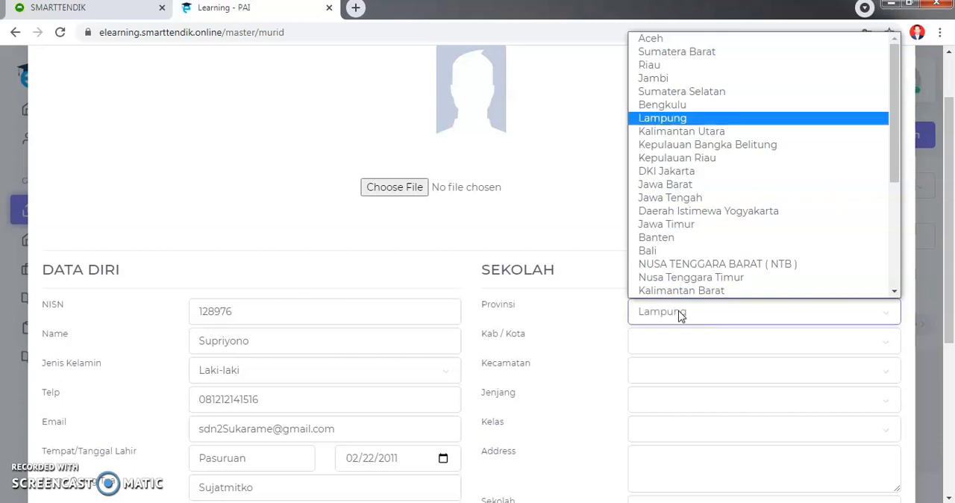
pyautogui.click(657, 117)
pyautogui.click(739, 348)
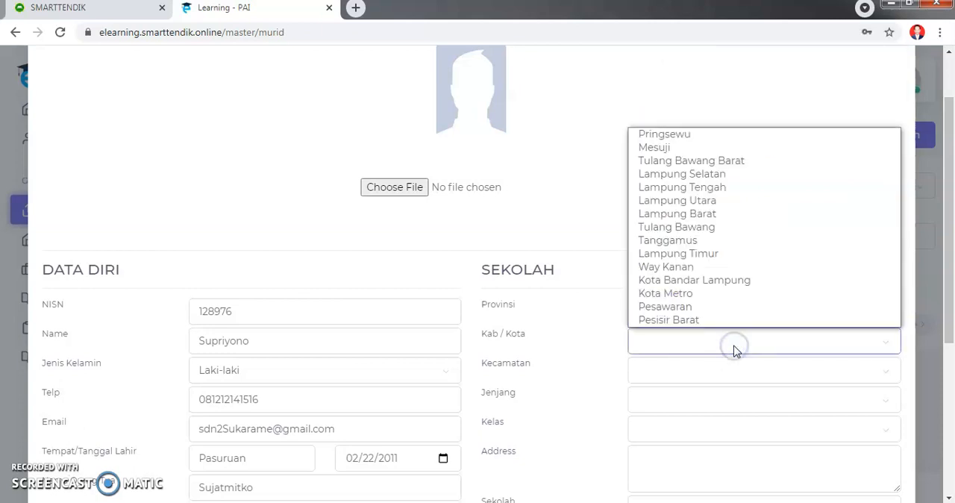
pyautogui.press('w')
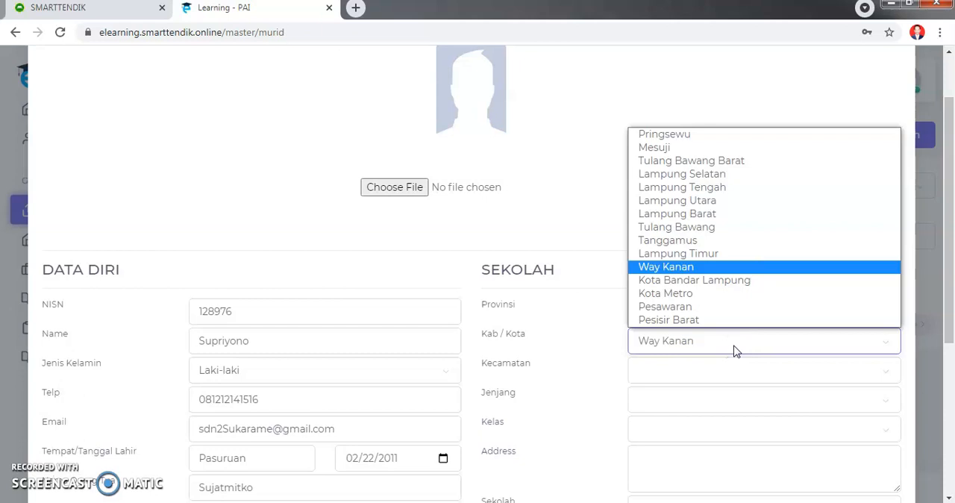
pyautogui.click(664, 266)
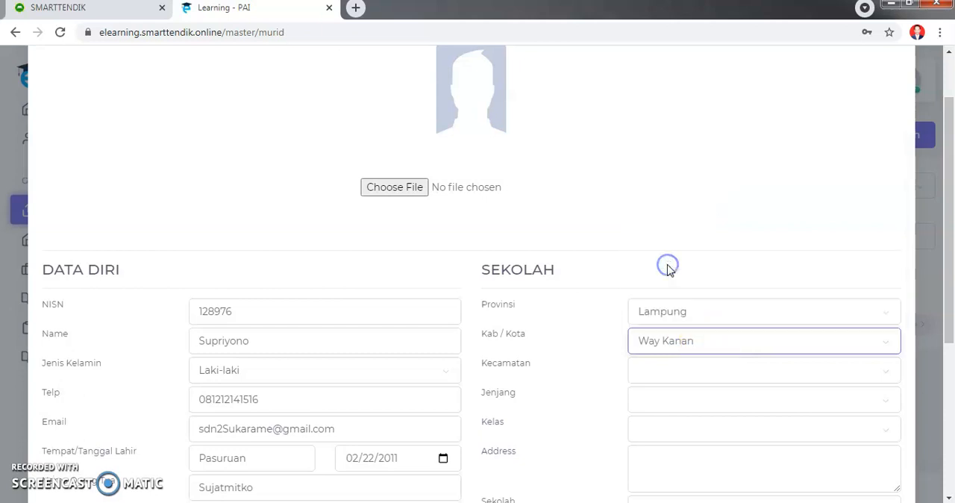
pyautogui.click(706, 376)
pyautogui.press('g')
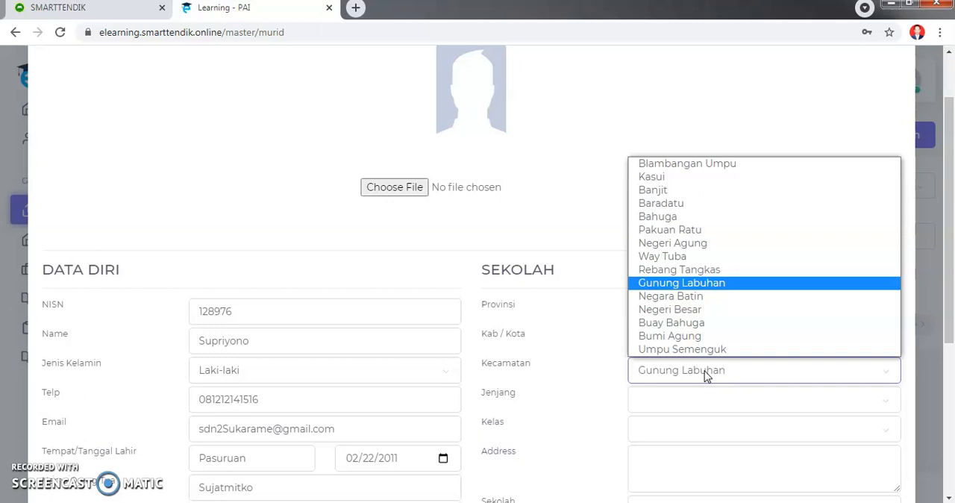
pyautogui.click(685, 283)
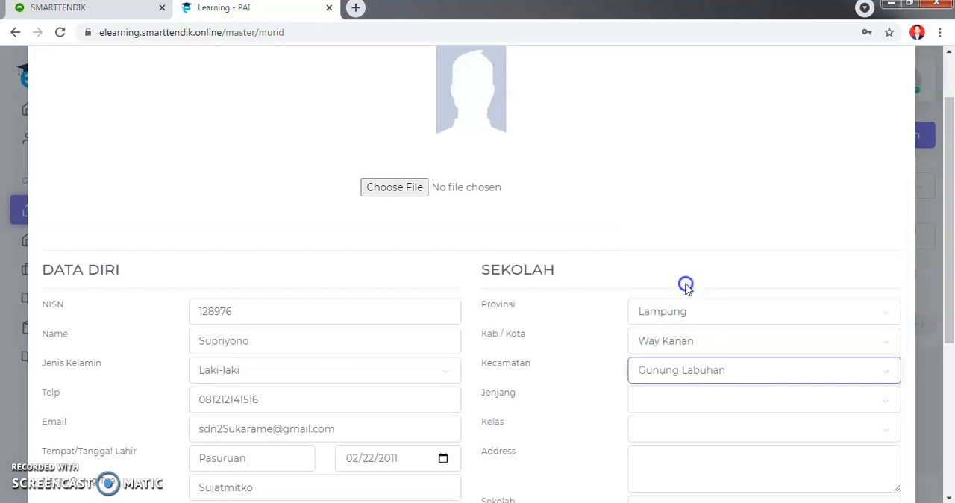
# - Set the student's Jenjang to SD and Kelas to 4 in the Sekolah section
pyautogui.click(677, 399)
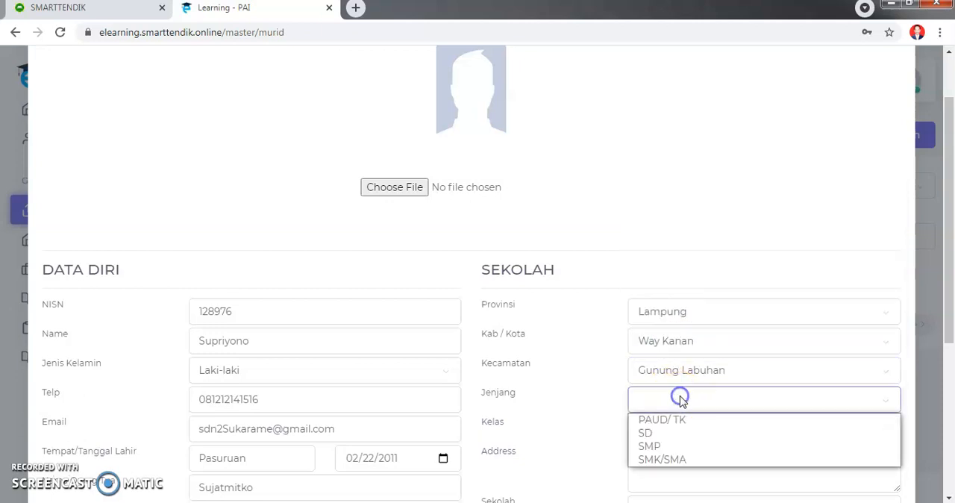
pyautogui.click(657, 436)
pyautogui.scroll(-3, 661, 443)
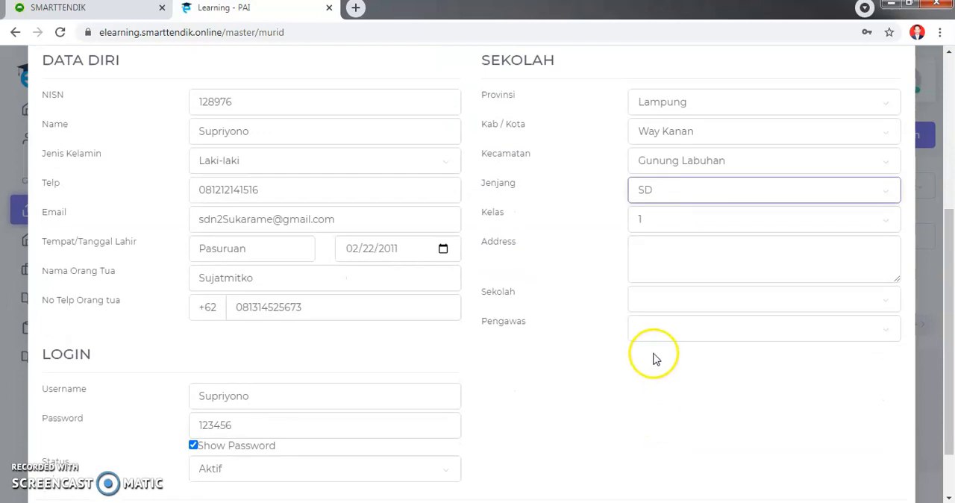
pyautogui.click(659, 219)
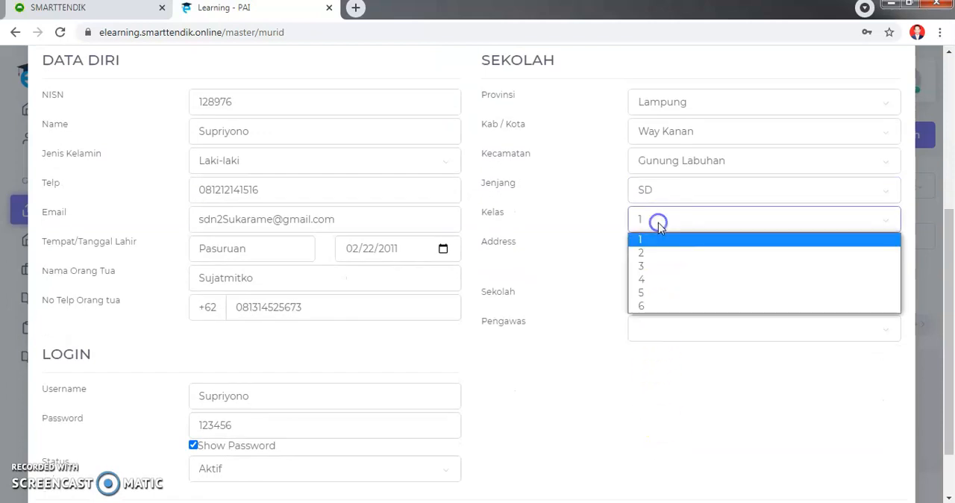
pyautogui.click(642, 279)
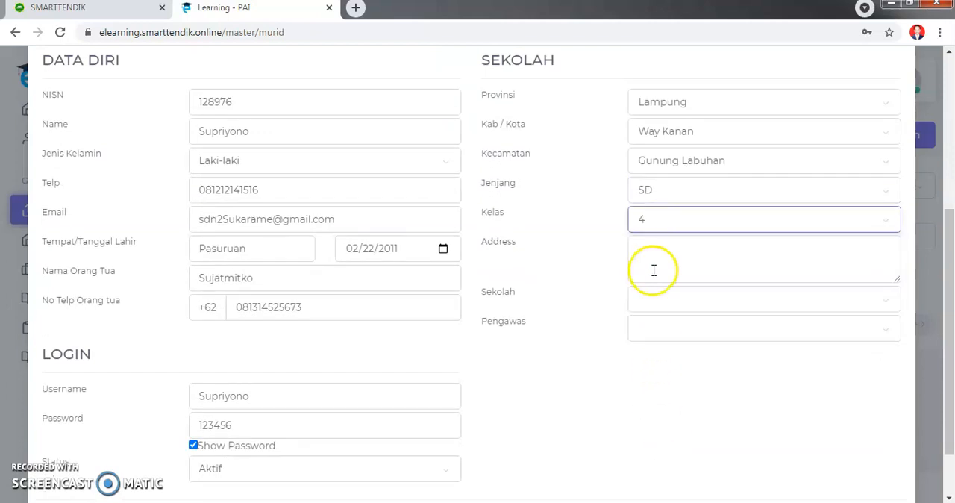
# - Fill in the student's home address in the Address field and dismiss the autofill suggestion
pyautogui.click(659, 256)
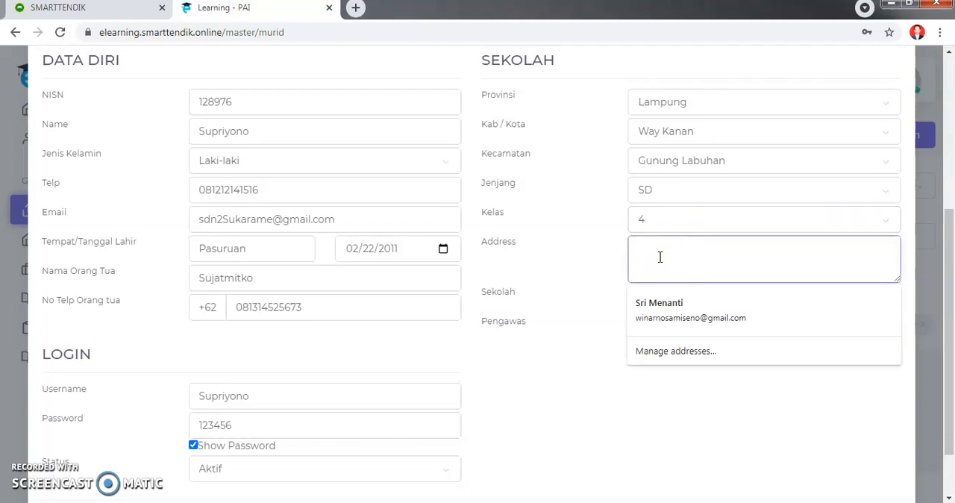
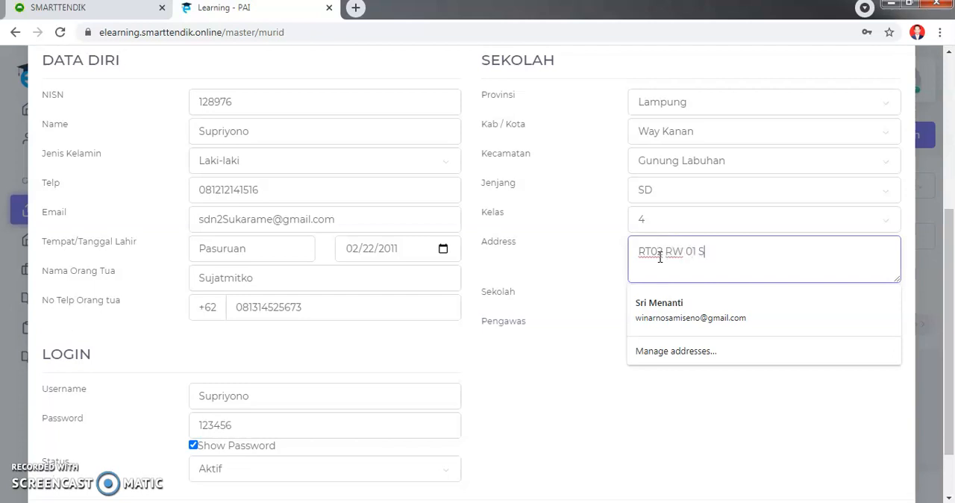
pyautogui.click(582, 368)
# - Set the student's Sekolah to SDN 01 SUKARAME and assign the listed supervisor as Pengawas
pyautogui.click(652, 305)
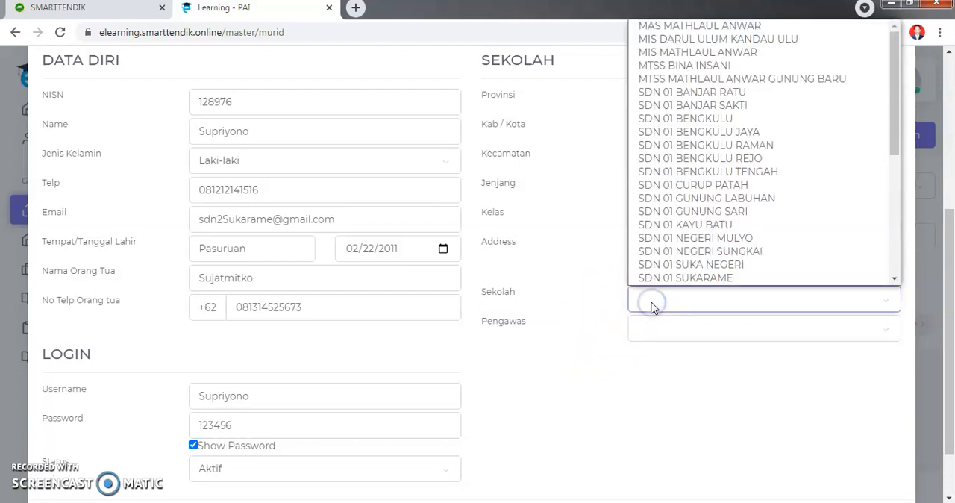
pyautogui.click(674, 277)
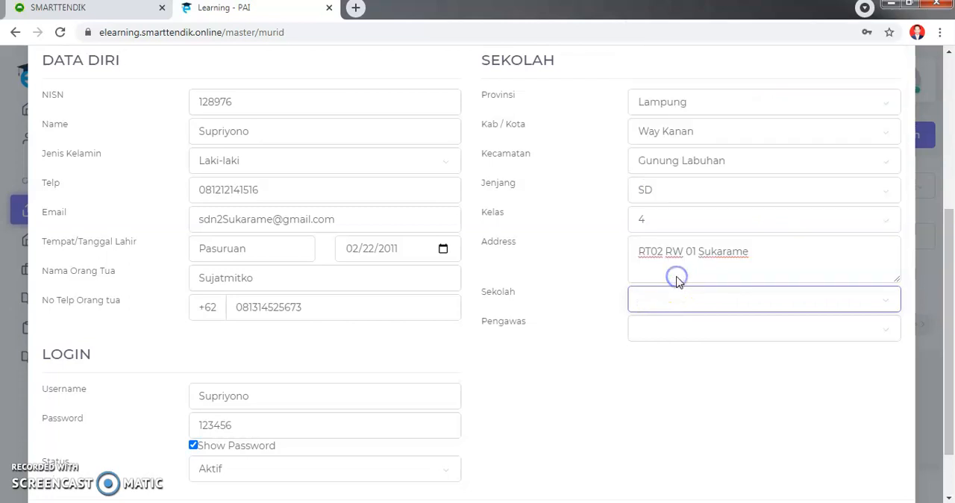
pyautogui.click(664, 329)
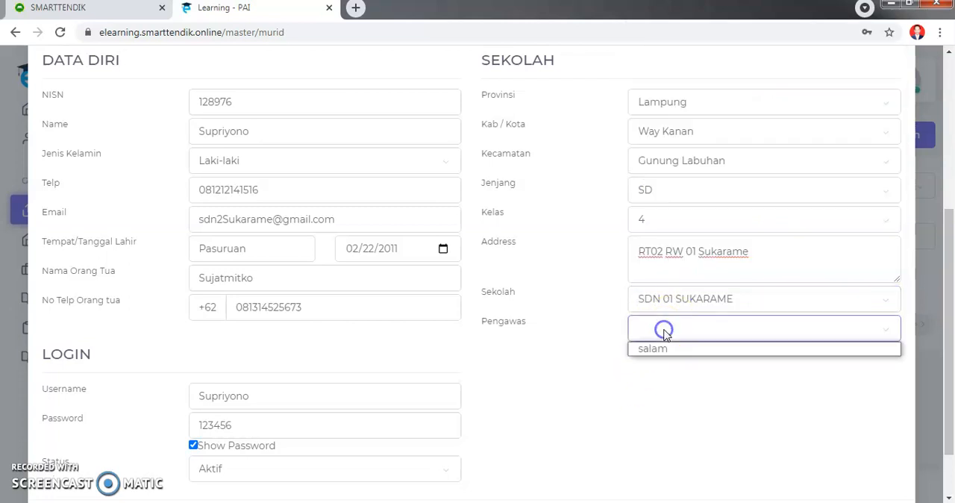
pyautogui.click(671, 329)
pyautogui.click(670, 329)
pyautogui.click(652, 348)
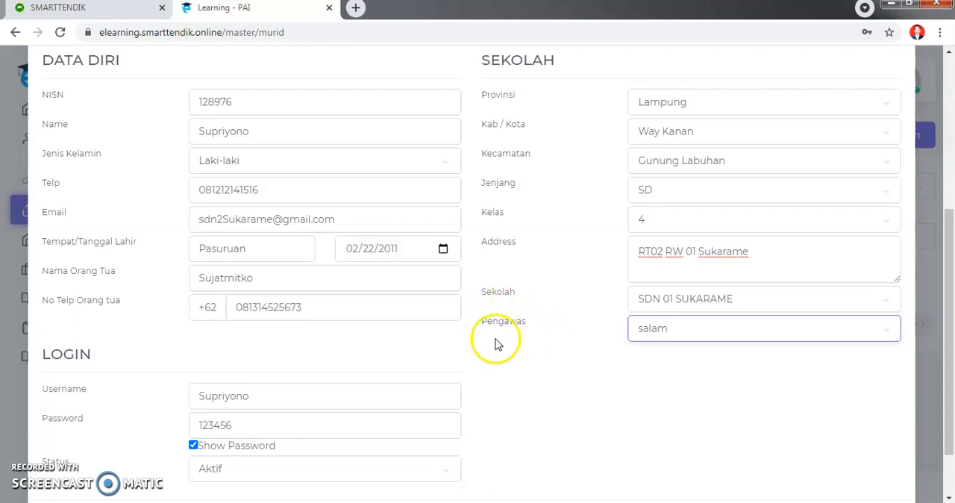
# - Save the new student record and dismiss the browser's password-breach warning
pyautogui.scroll(-2, 544, 336)
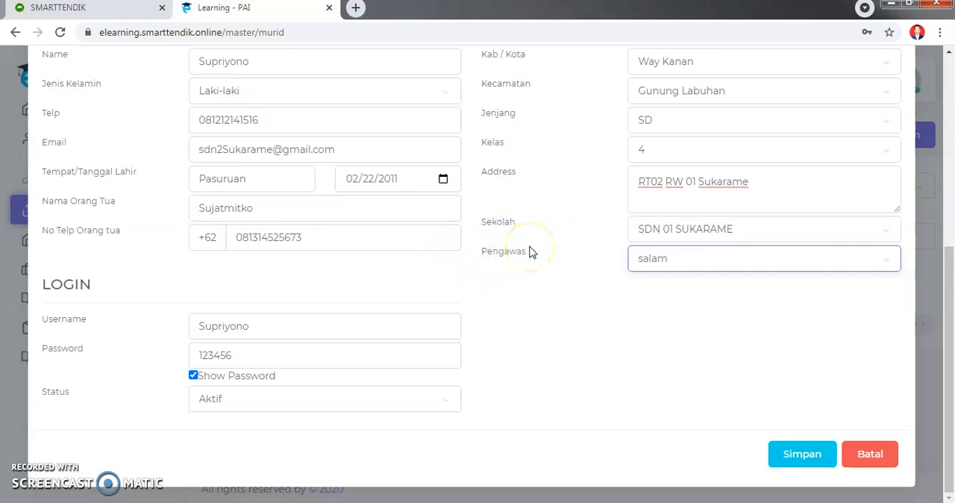
pyautogui.click(802, 455)
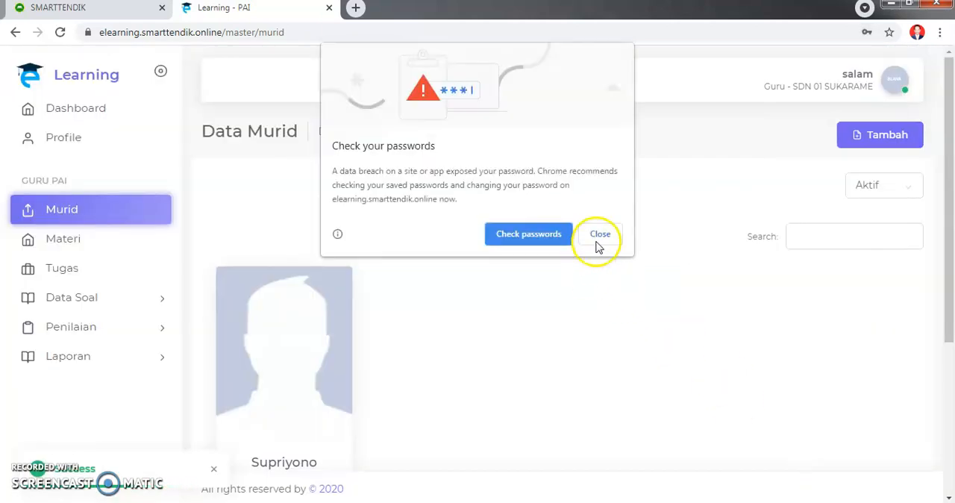
pyautogui.click(600, 237)
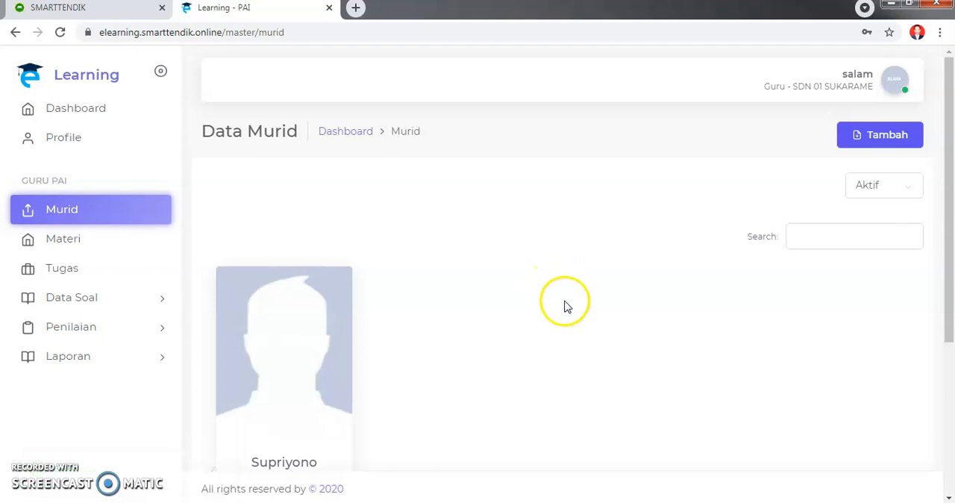
pyautogui.scroll(-3, 565, 307)
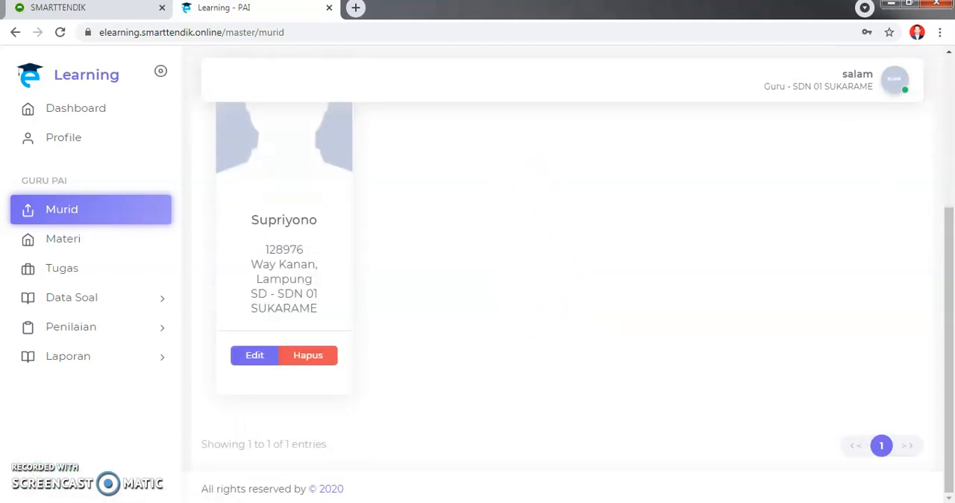
pyautogui.scroll(1, 306, 281)
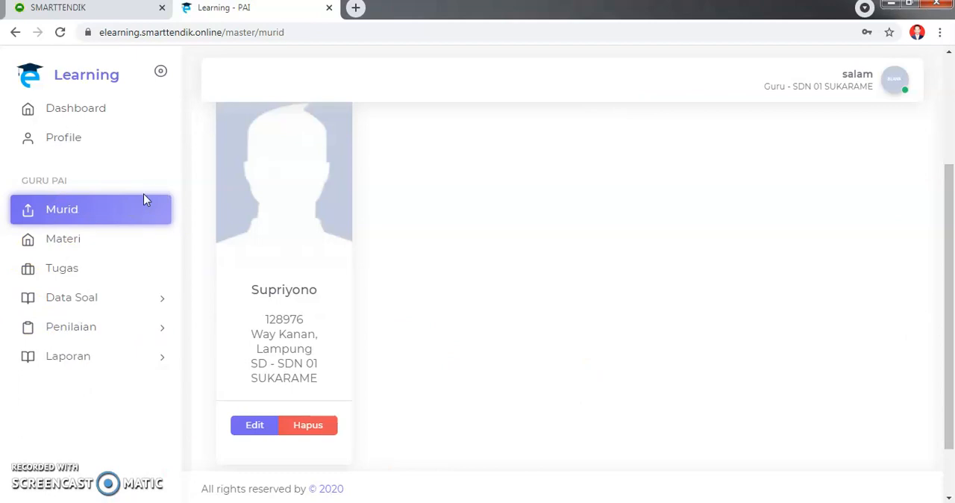
pyautogui.scroll(3, 456, 267)
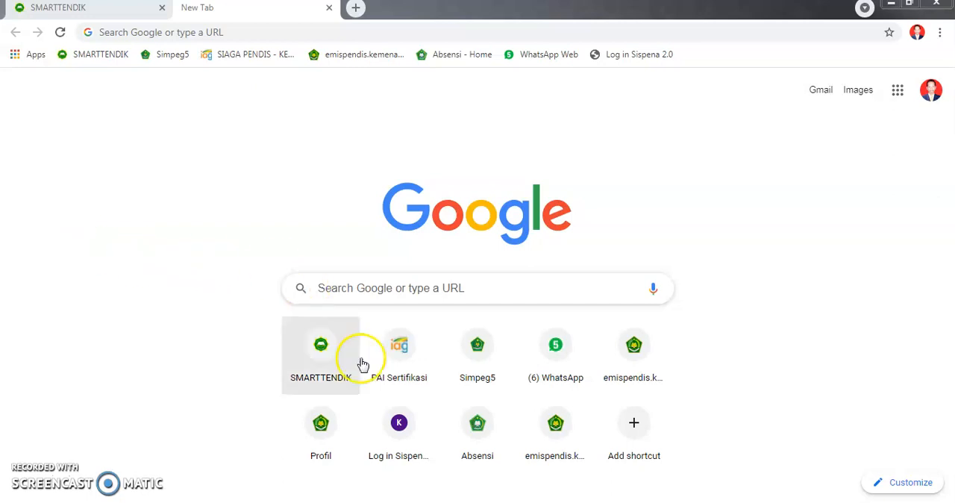
pyautogui.click(401, 292)
pyautogui.write('https://elearning.smarttendik.online/')
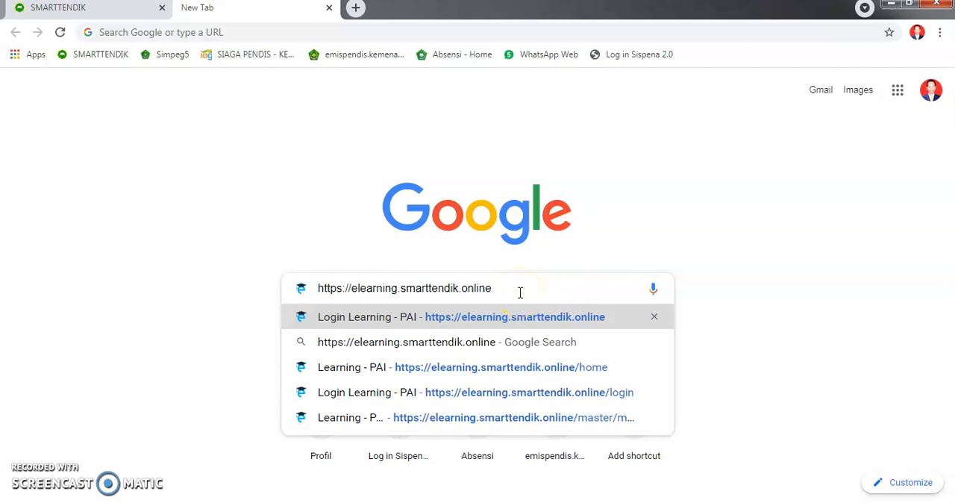
pyautogui.press('Return')
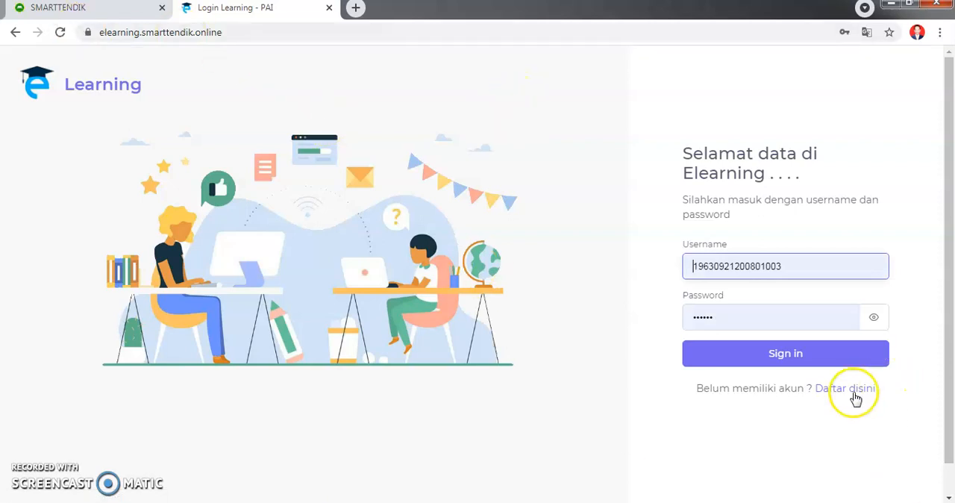
# - Clear the prefilled username and password on the E-Learning login page
pyautogui.moveTo(809, 265); pyautogui.dragTo(564, 277)
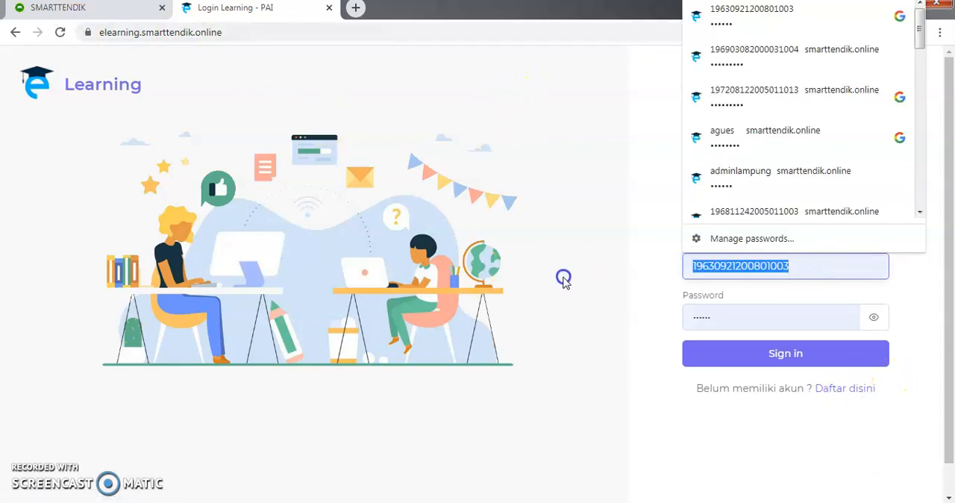
pyautogui.press('BackSpace')
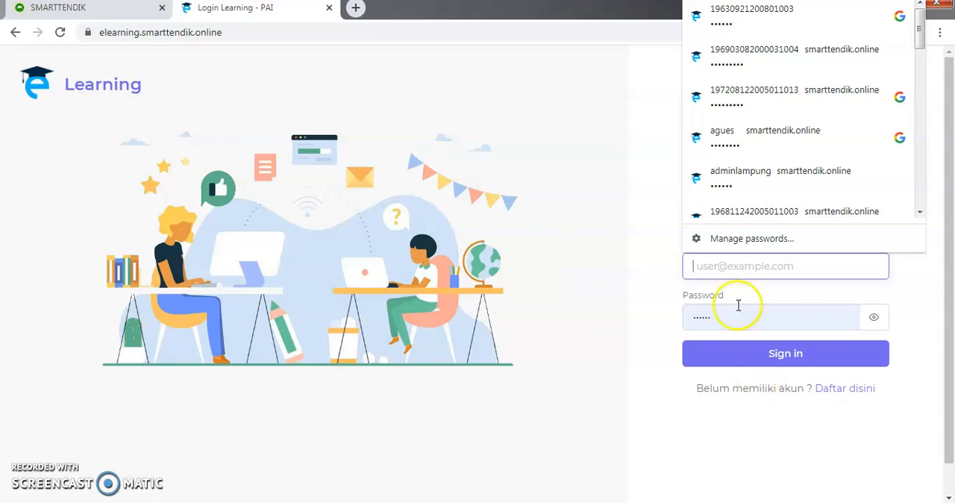
pyautogui.moveTo(738, 312); pyautogui.dragTo(481, 343)
pyautogui.press('BackSpace')
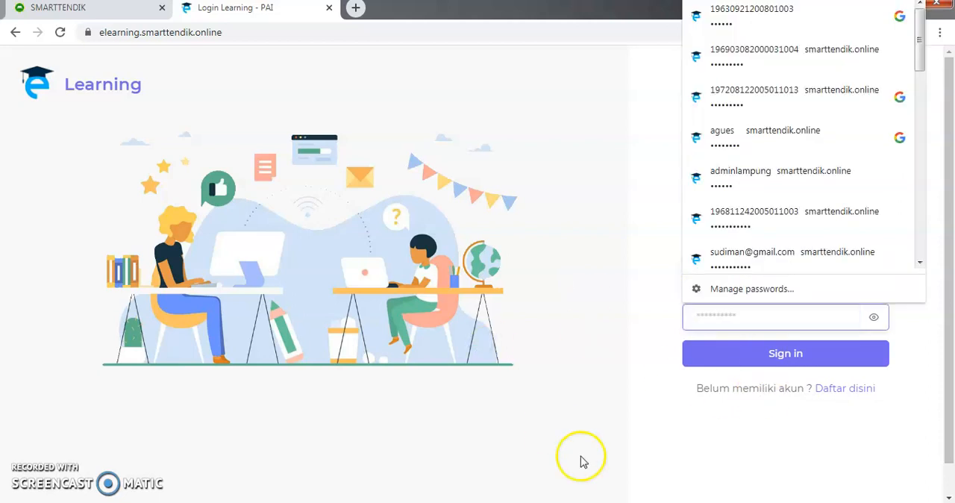
# - Open the account registration form from the login page's link for visitors without an account
pyautogui.click(851, 389)
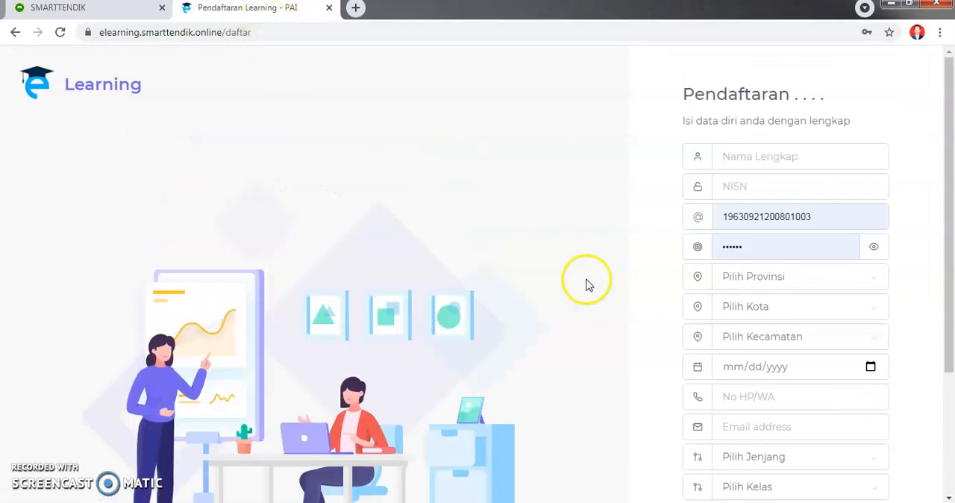
pyautogui.click(804, 160)
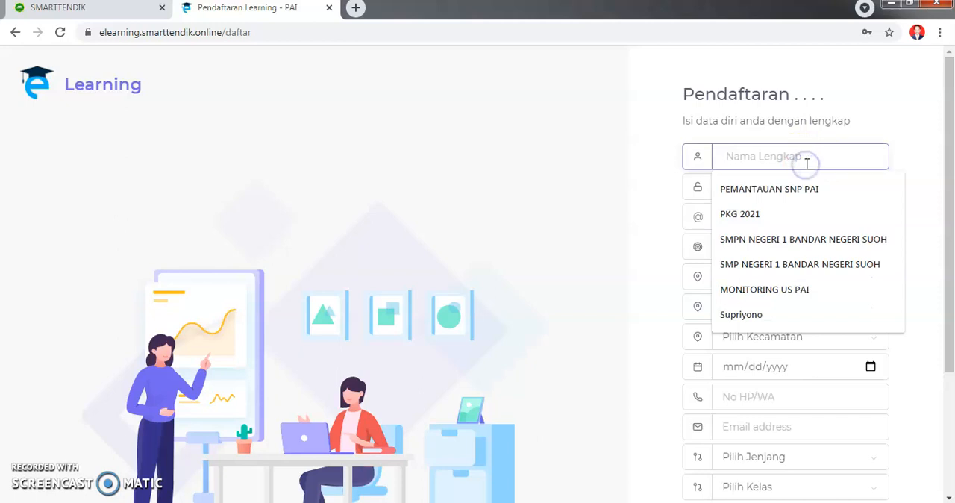
pyautogui.click(581, 210)
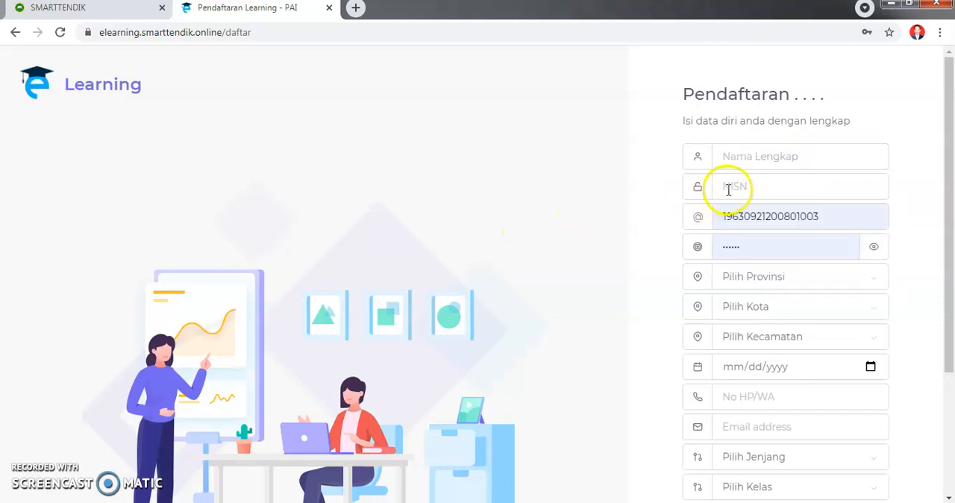
pyautogui.click(729, 189)
pyautogui.click(575, 245)
# - Clear the autofilled username and password in the registration form
pyautogui.moveTo(842, 215); pyautogui.dragTo(674, 232)
pyautogui.press('BackSpace')
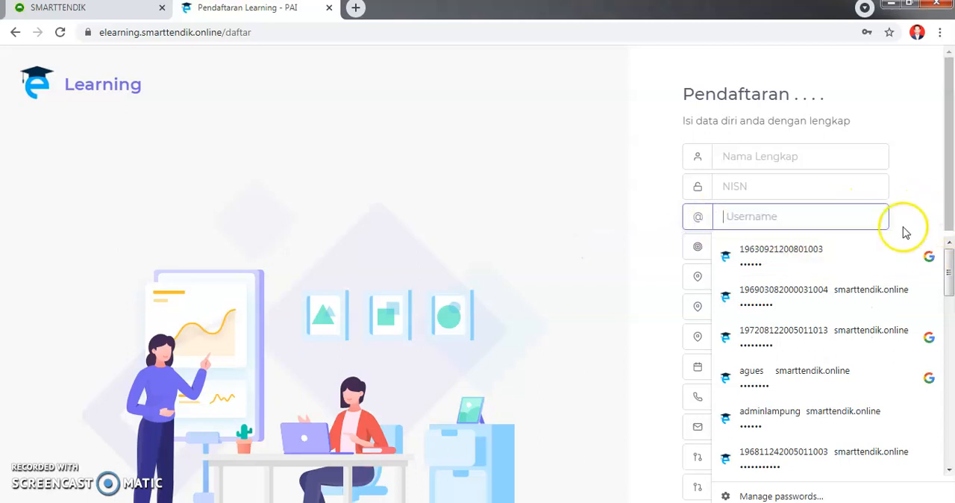
pyautogui.click(914, 168)
pyautogui.doubleClick(826, 244)
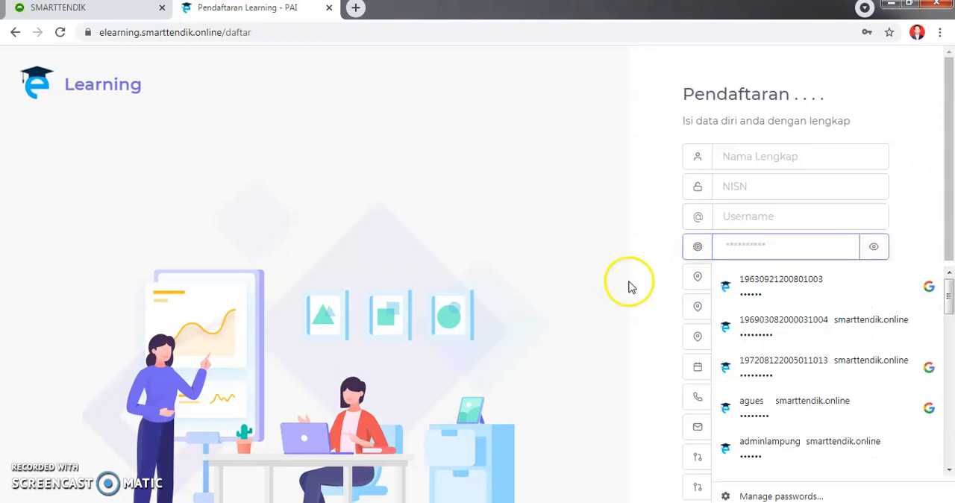
pyautogui.click(559, 264)
pyautogui.click(615, 277)
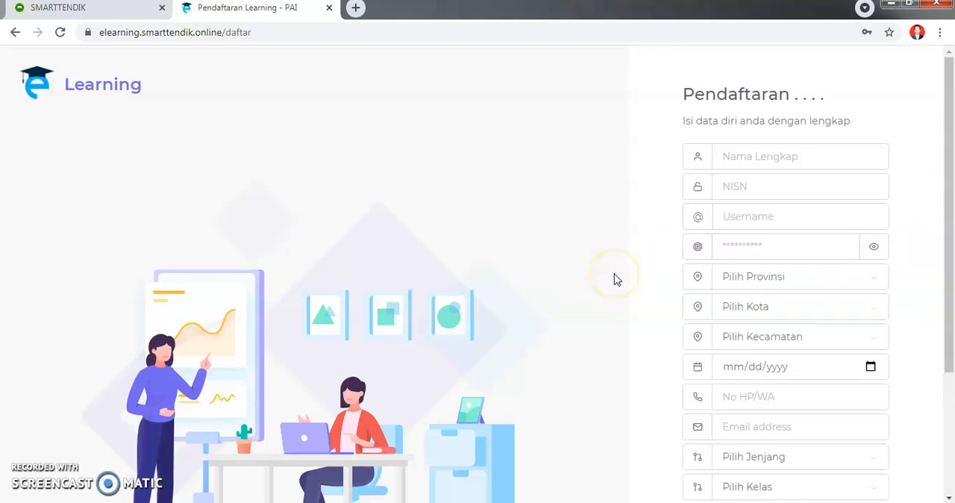
# - Enter the student's full name and NISN in the registration form
pyautogui.click(788, 160)
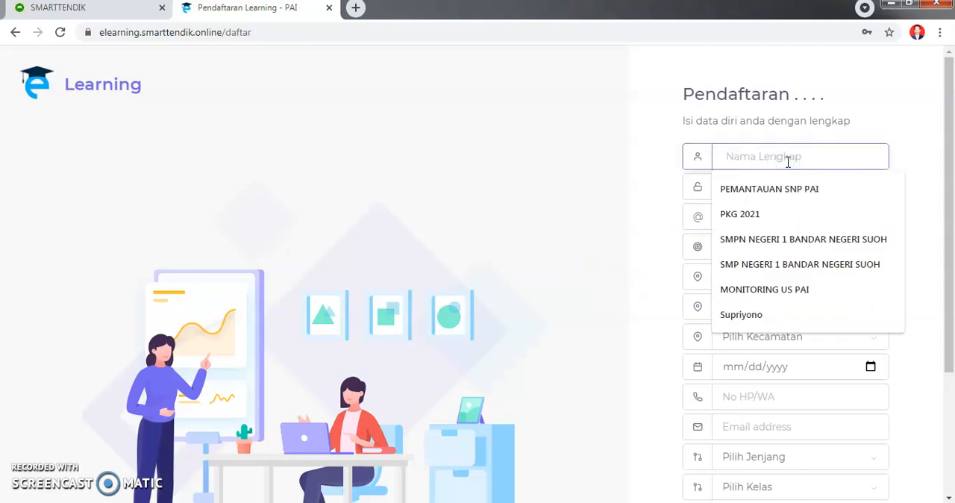
pyautogui.write('Subandrio')
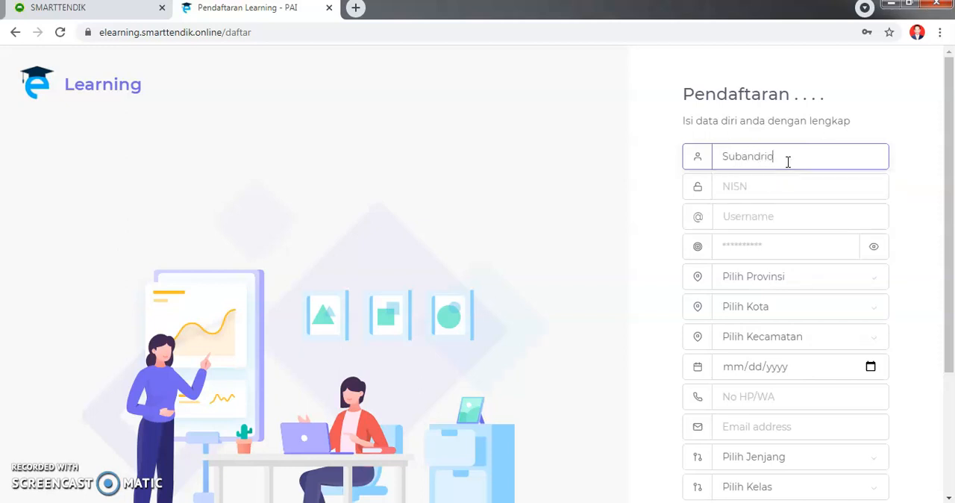
pyautogui.click(759, 191)
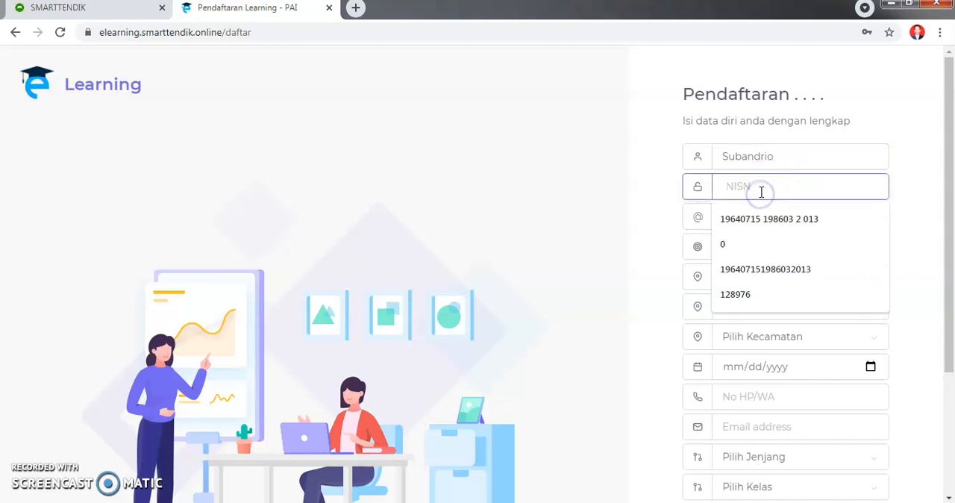
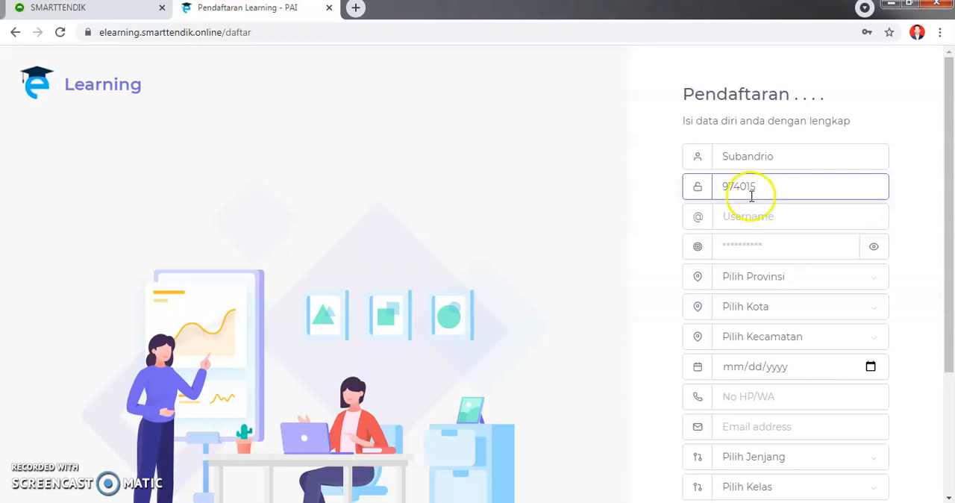
# - Enter the student's username and account password in the registration form
pyautogui.click(760, 218)
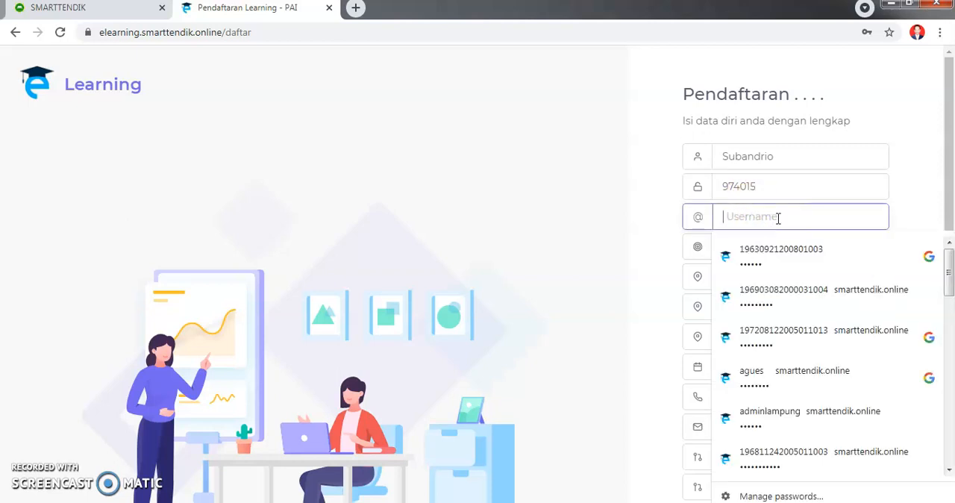
pyautogui.write('Suban')
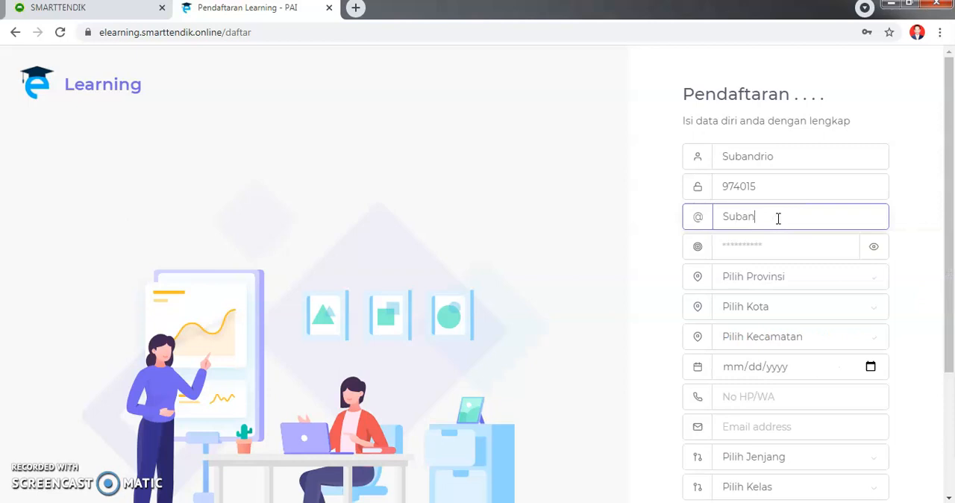
pyautogui.write('drio')
pyautogui.click(470, 206)
pyautogui.click(780, 244)
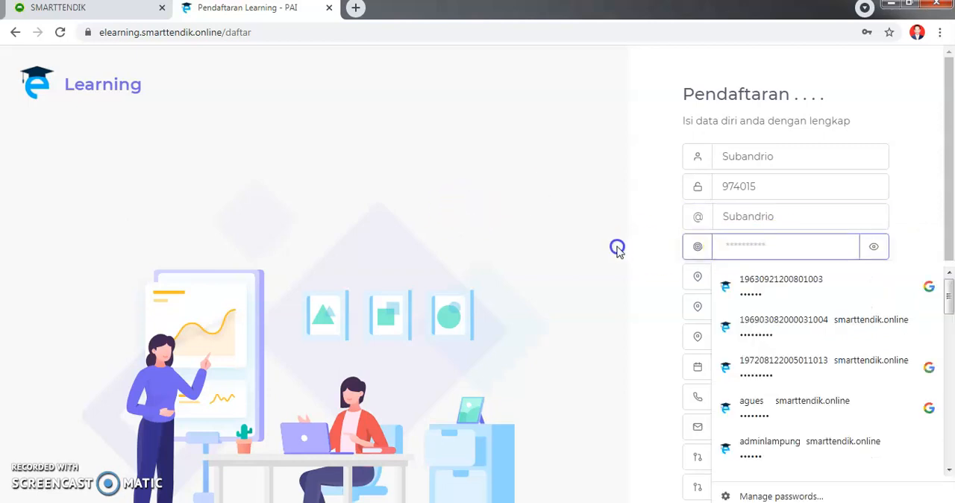
pyautogui.write('97')
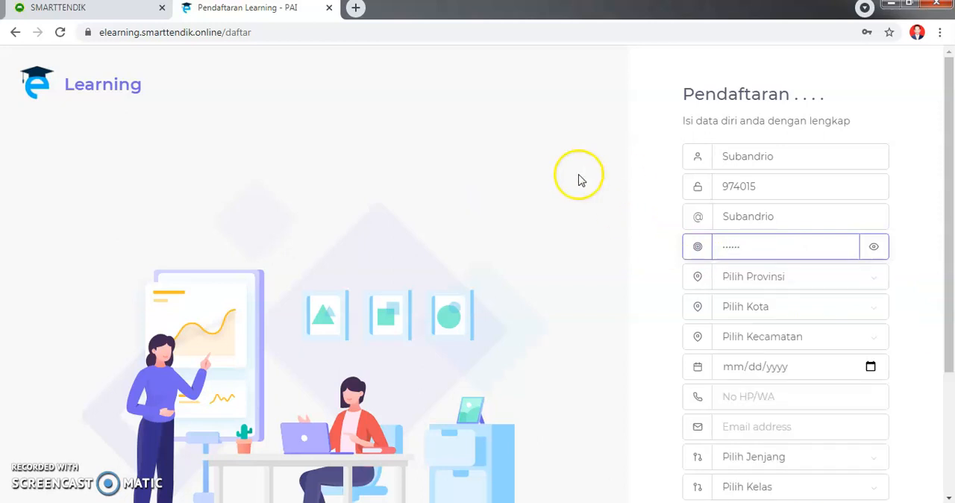
# - Set the registration's province to Lampung, city to Way Kanan and district to Gunung Labuhan
pyautogui.click(857, 284)
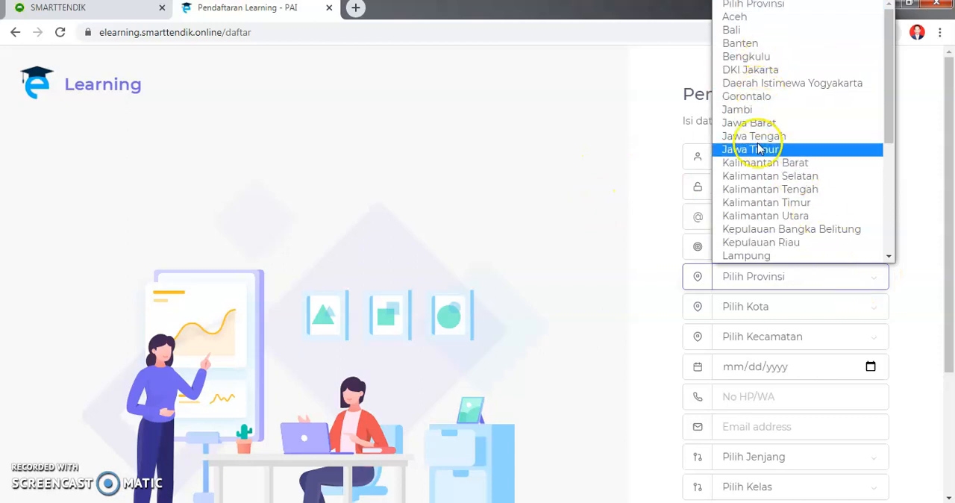
pyautogui.click(755, 256)
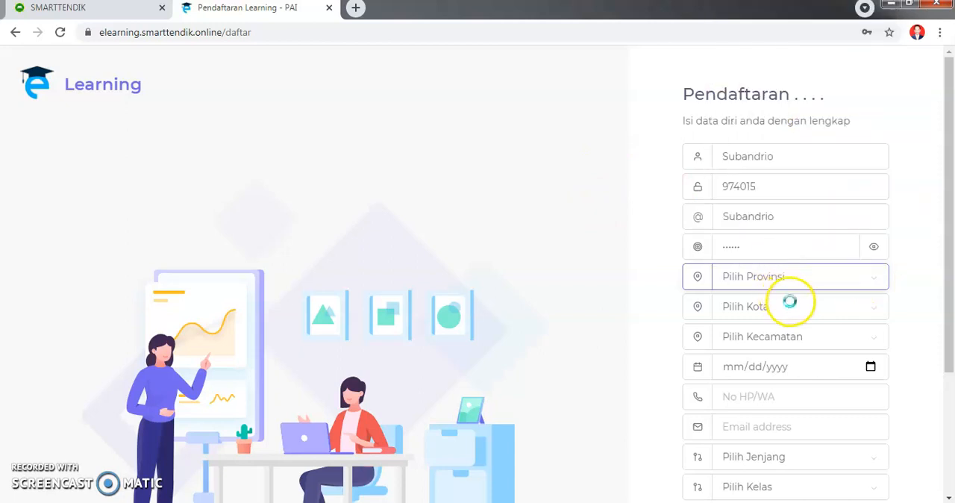
pyautogui.click(838, 309)
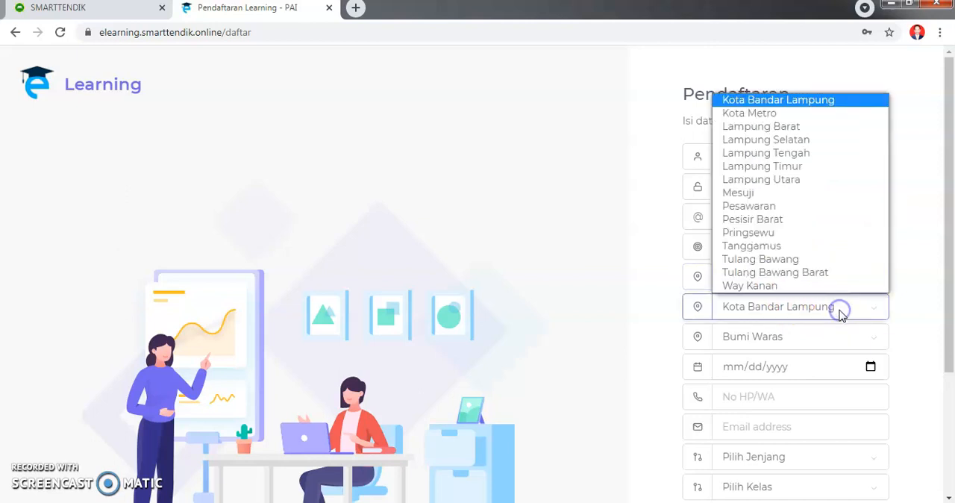
pyautogui.click(754, 286)
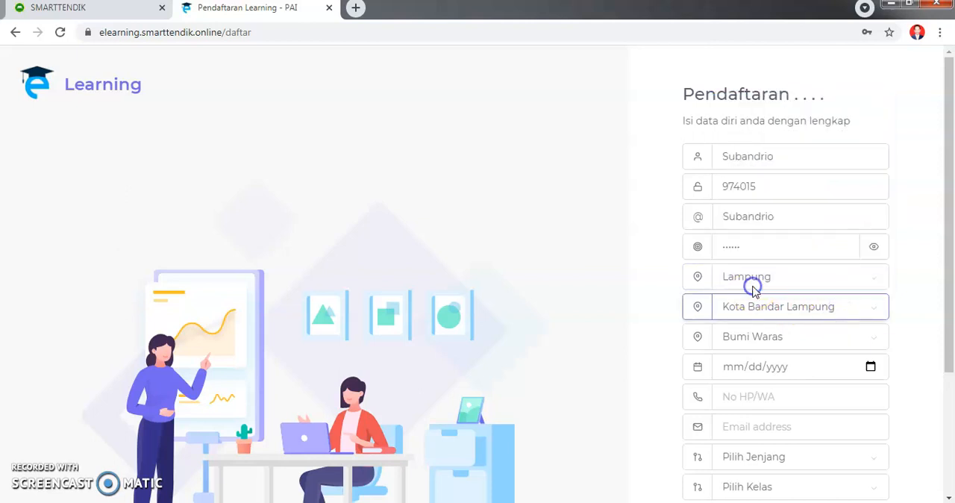
pyautogui.click(794, 340)
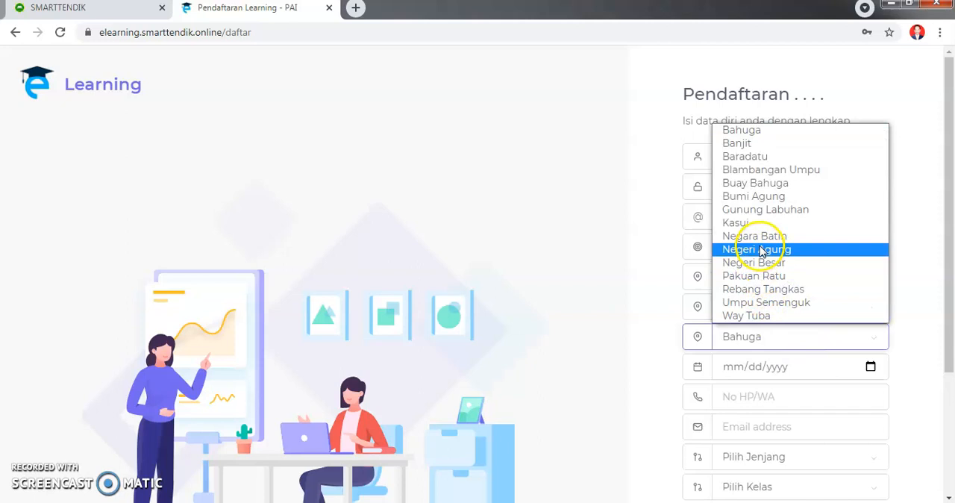
pyautogui.click(769, 211)
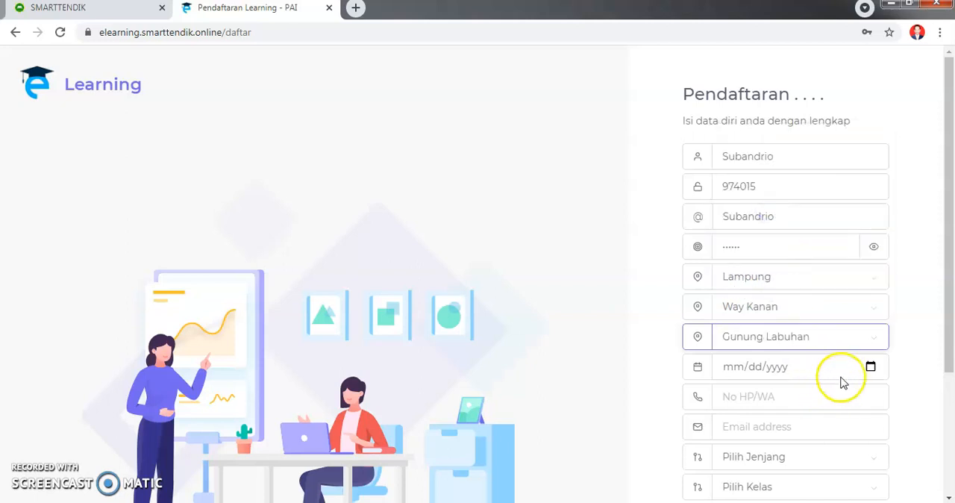
pyautogui.click(871, 367)
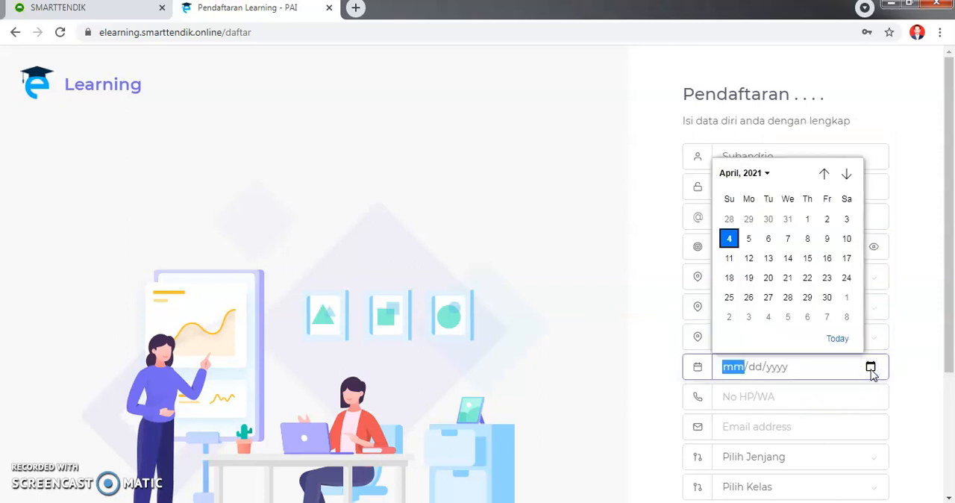
pyautogui.click(766, 174)
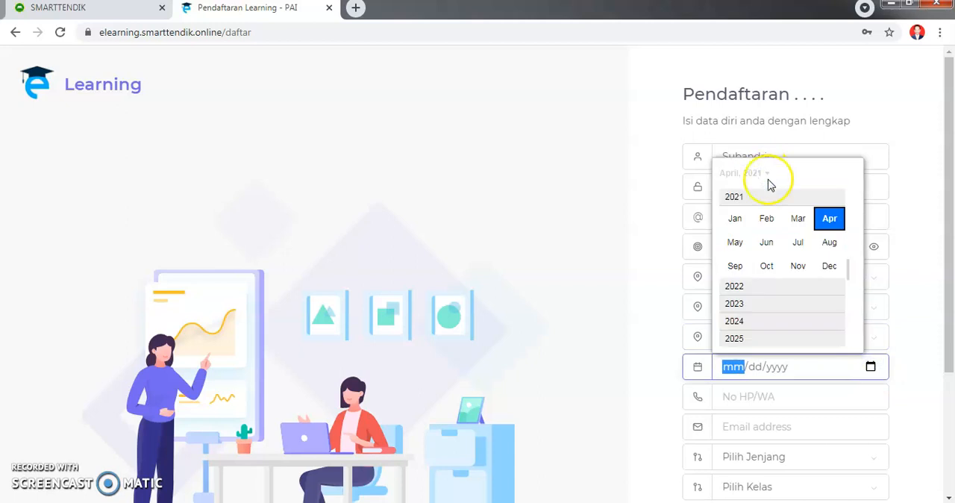
pyautogui.scroll(-1, 751, 320)
pyautogui.scroll(3, 761, 321)
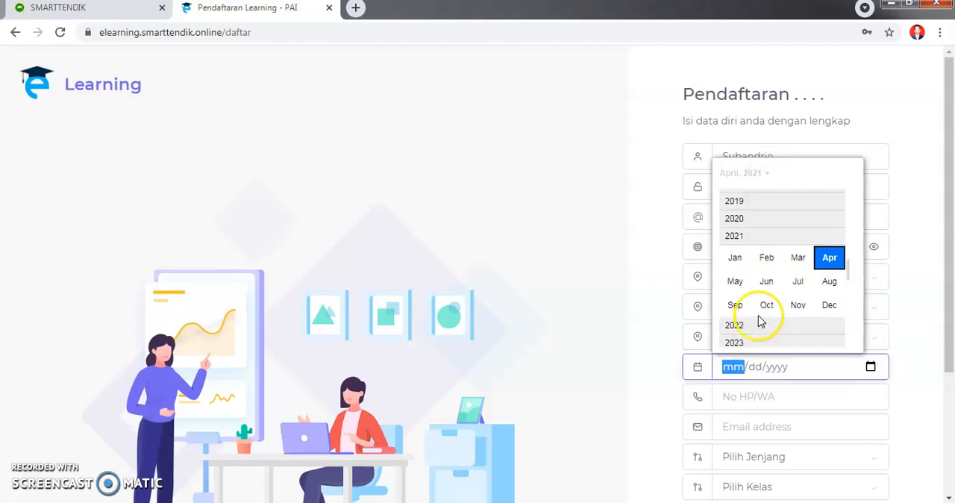
pyautogui.scroll(5, 761, 321)
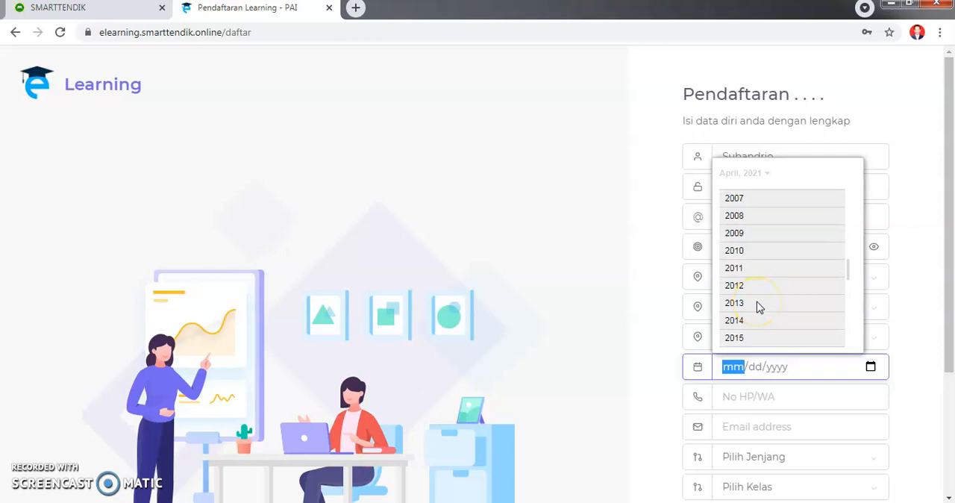
pyautogui.scroll(-1, 759, 308)
pyautogui.scroll(-2, 759, 308)
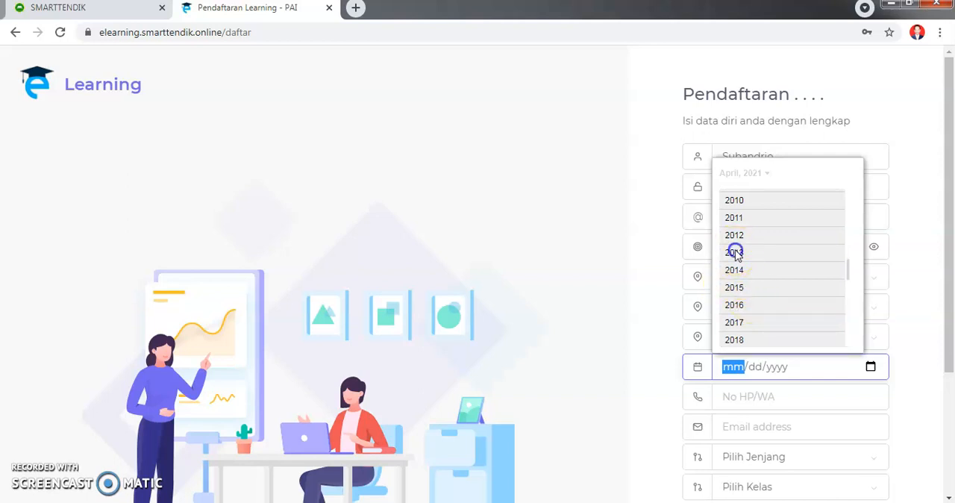
pyautogui.click(735, 251)
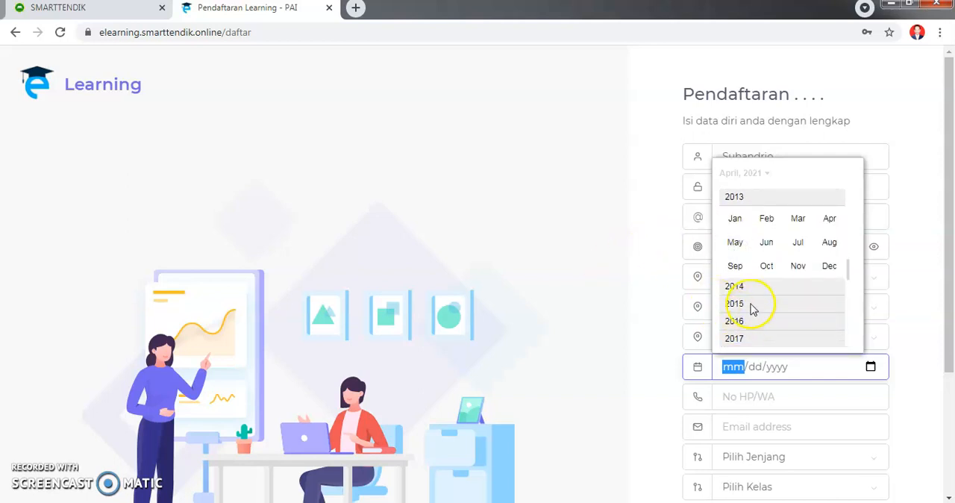
pyautogui.click(565, 291)
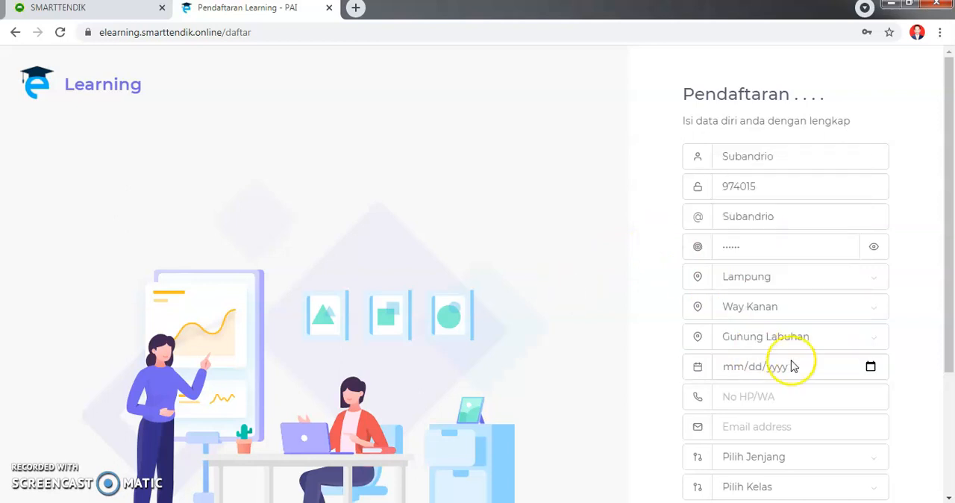
# - Set the student's date of birth in the registration form
pyautogui.click(870, 368)
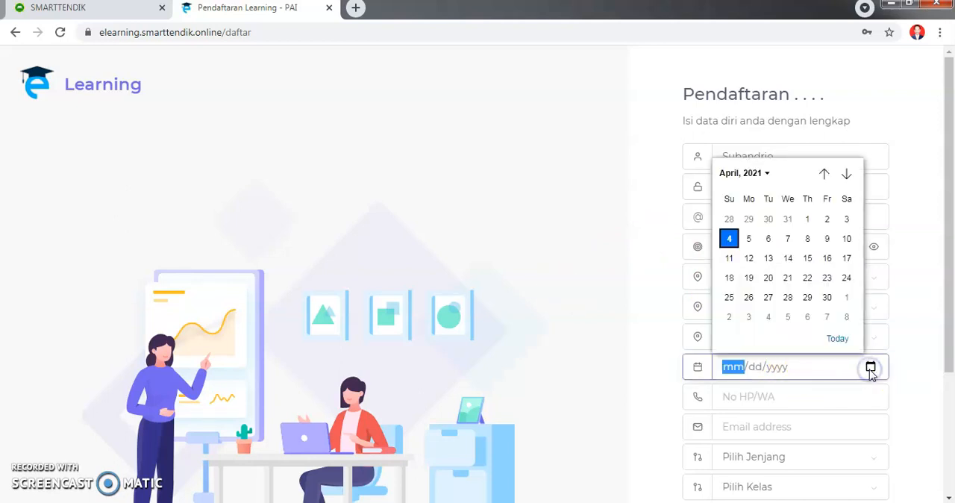
pyautogui.click(763, 173)
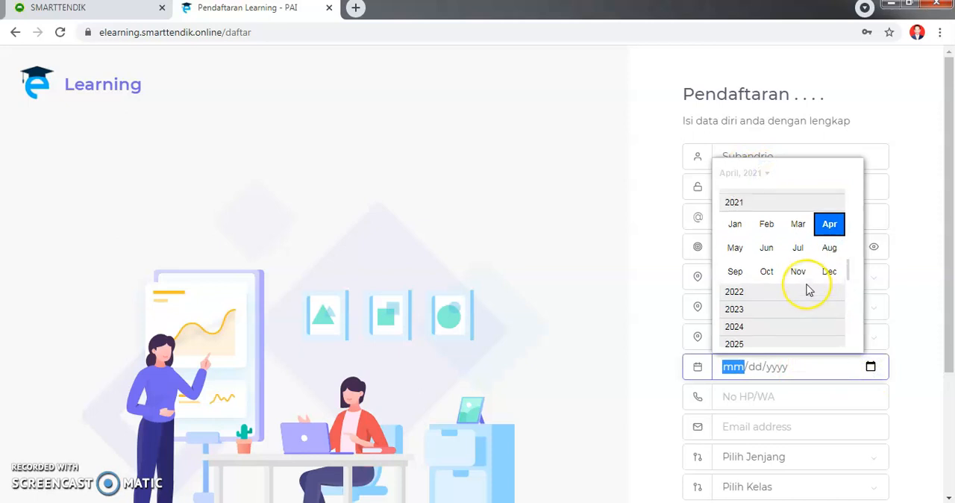
pyautogui.scroll(5, 808, 285)
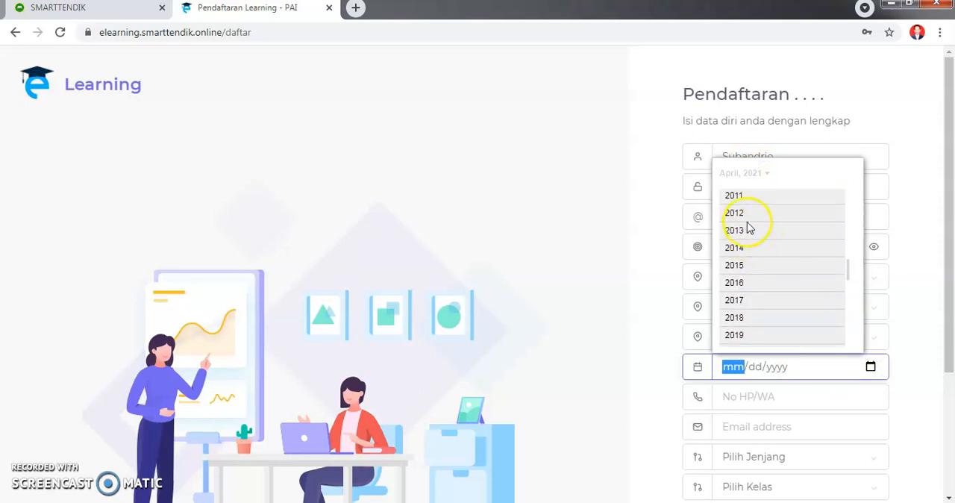
pyautogui.click(744, 213)
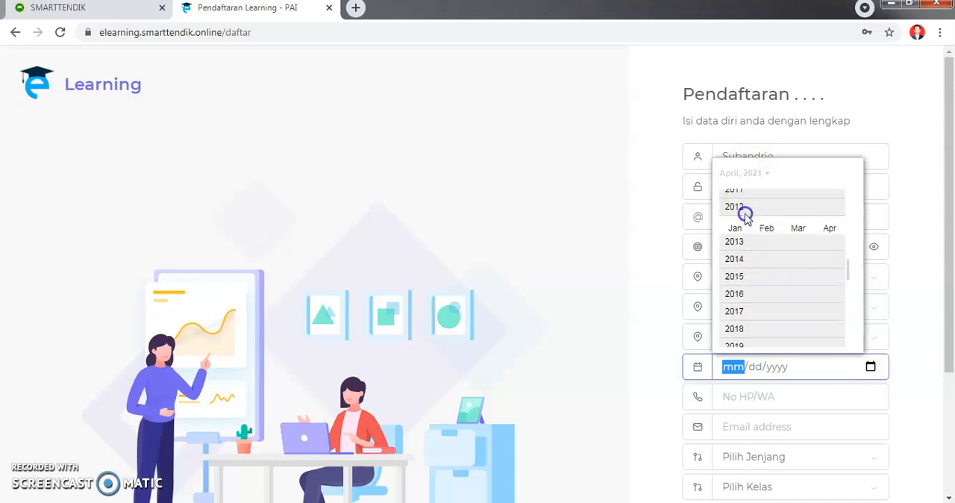
pyautogui.click(799, 220)
pyautogui.click(789, 281)
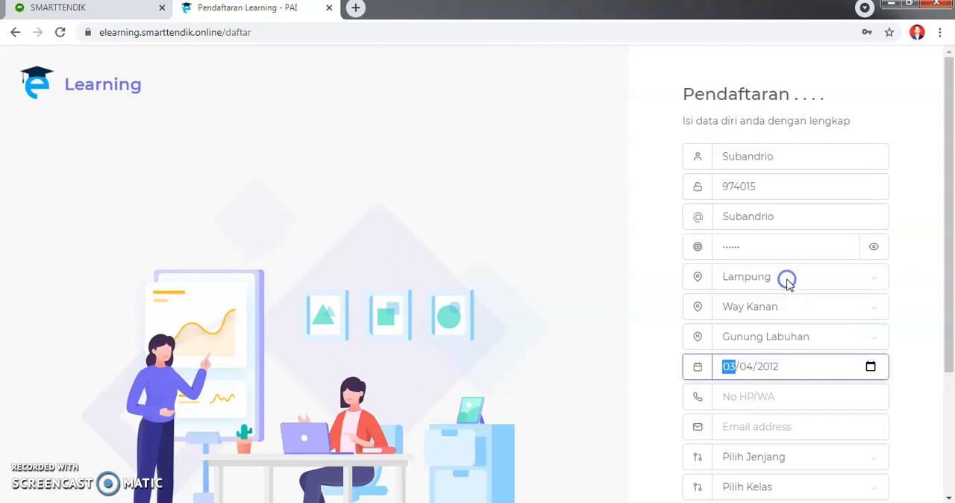
# - Enter the student's phone number in the registration form
pyautogui.click(831, 404)
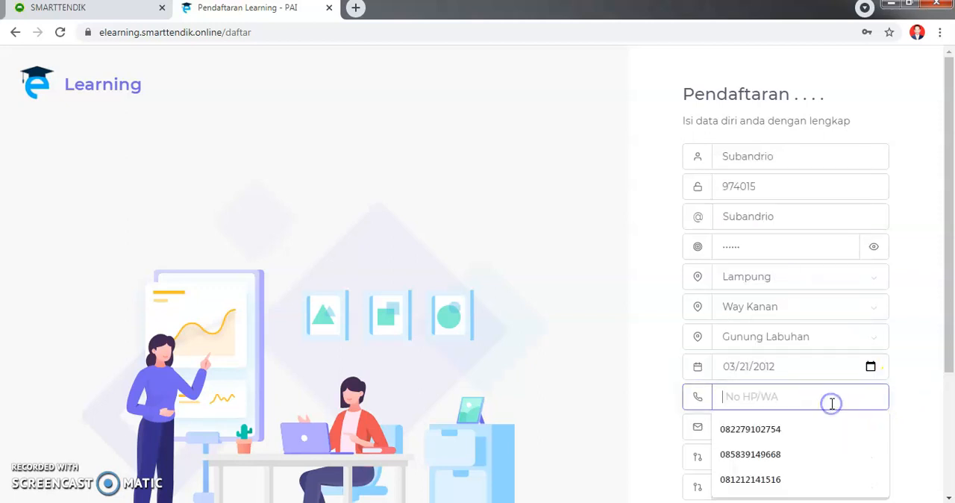
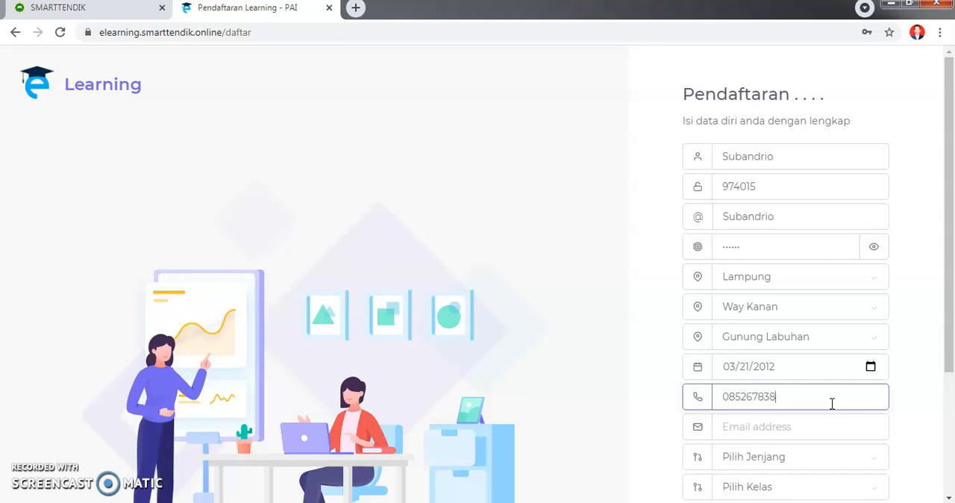
# - Set the student's education level to SD and class to 2 in the registration form
pyautogui.click(814, 435)
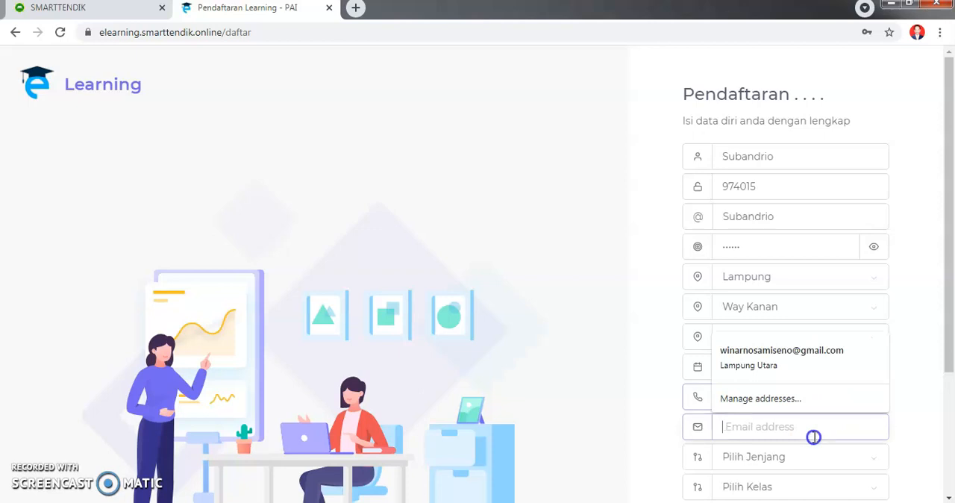
pyautogui.scroll(-2, 815, 437)
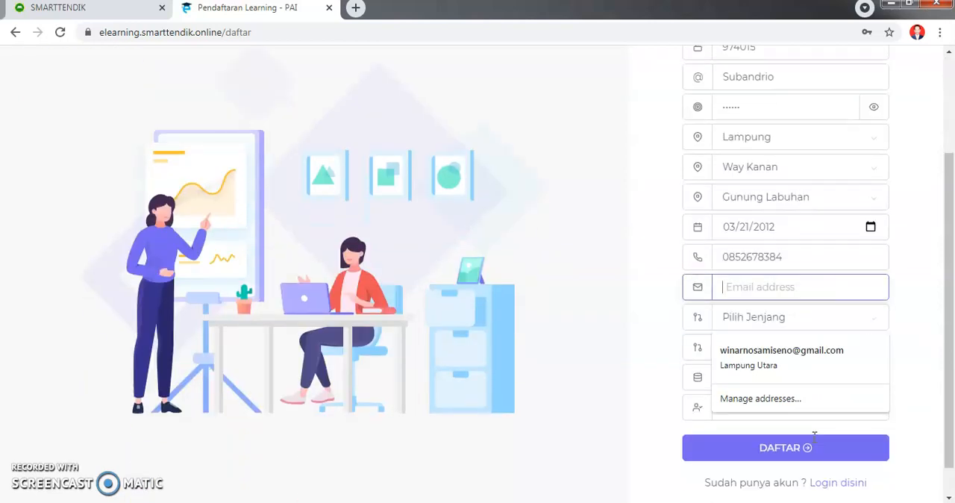
pyautogui.click(782, 320)
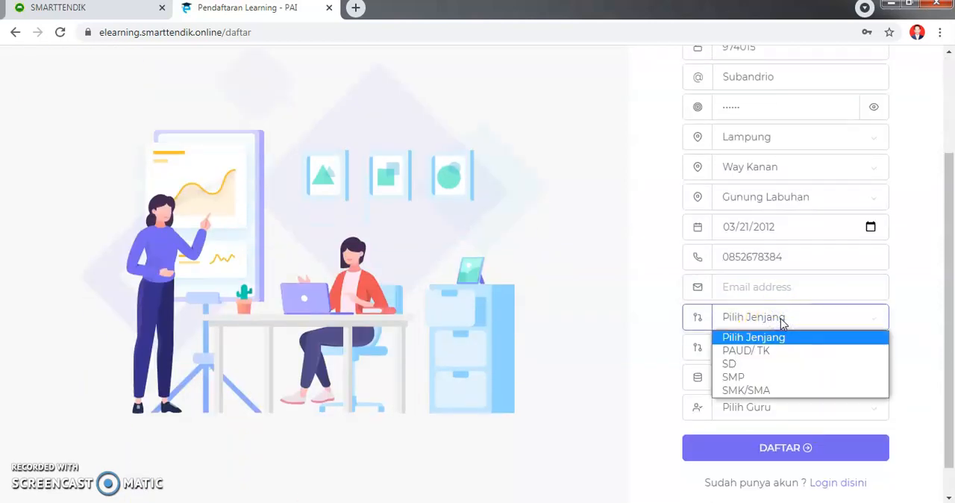
pyautogui.click(736, 366)
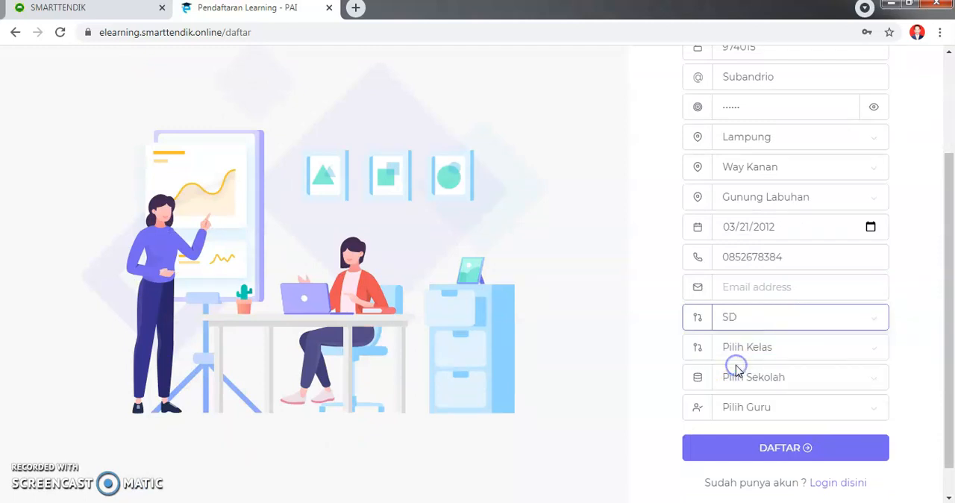
pyautogui.click(785, 349)
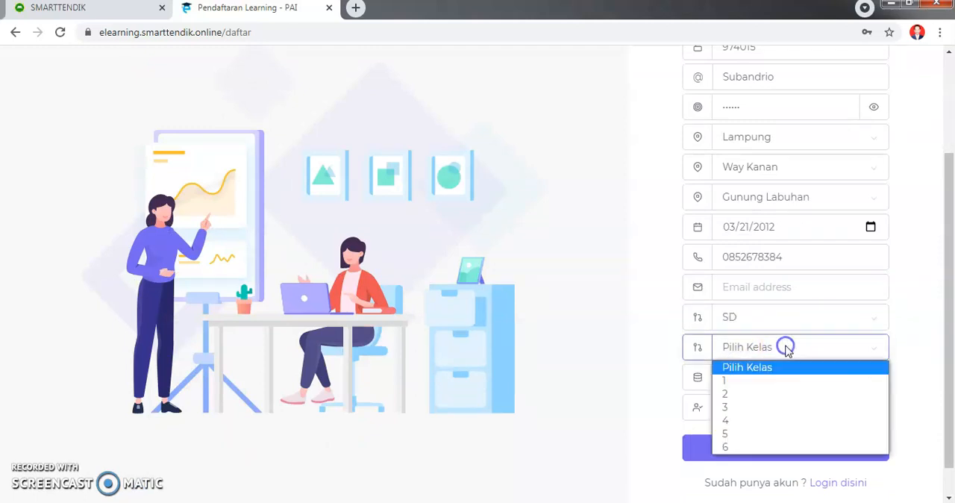
pyautogui.click(734, 394)
# - Set the student's school to SDN 01 SUKARAME and choose the only teacher offered for it
pyautogui.click(761, 377)
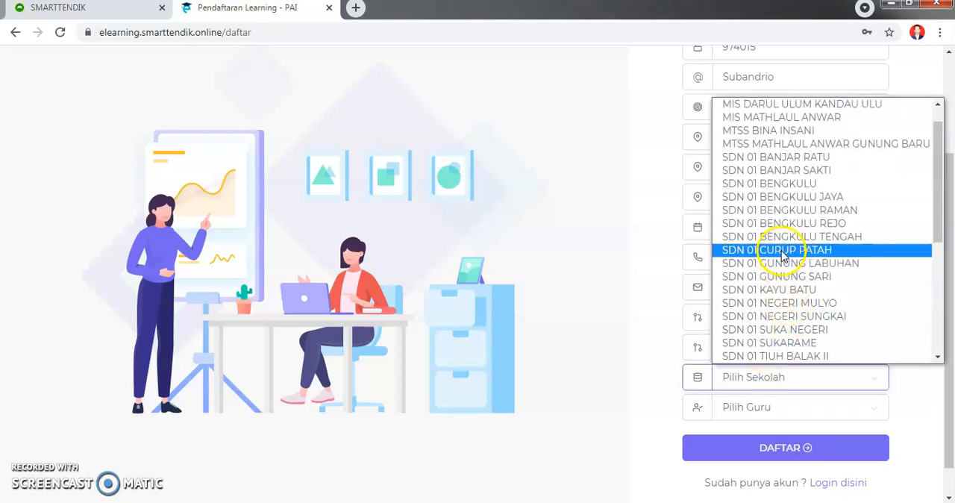
pyautogui.click(793, 343)
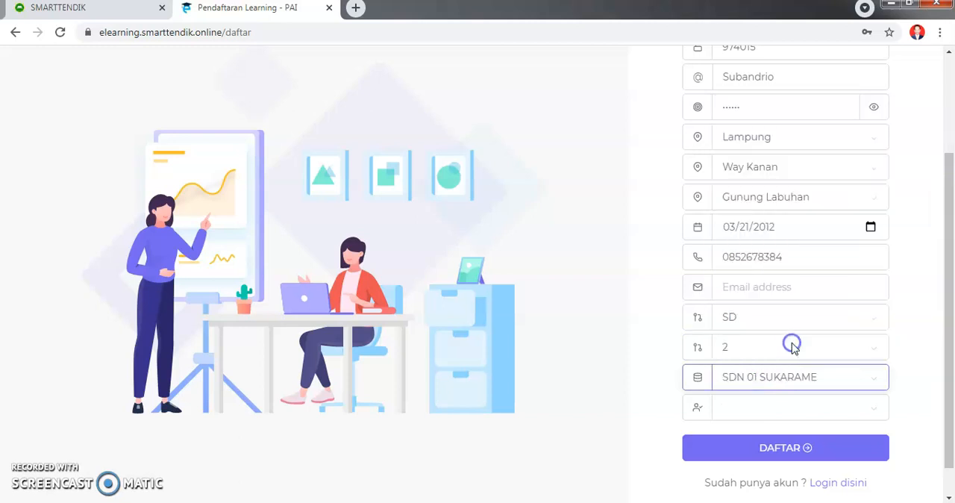
pyautogui.click(778, 410)
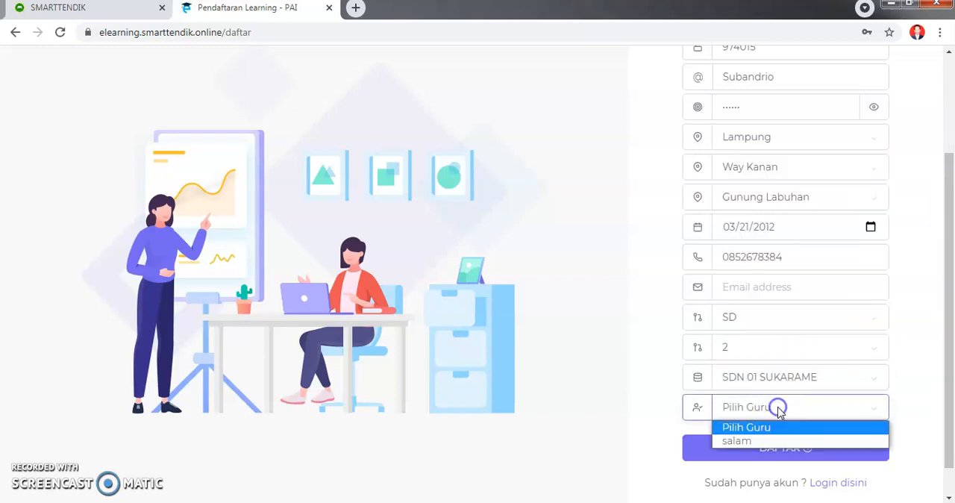
pyautogui.click(737, 442)
# - Fill in the required email address and submit the student's registration
pyautogui.click(802, 446)
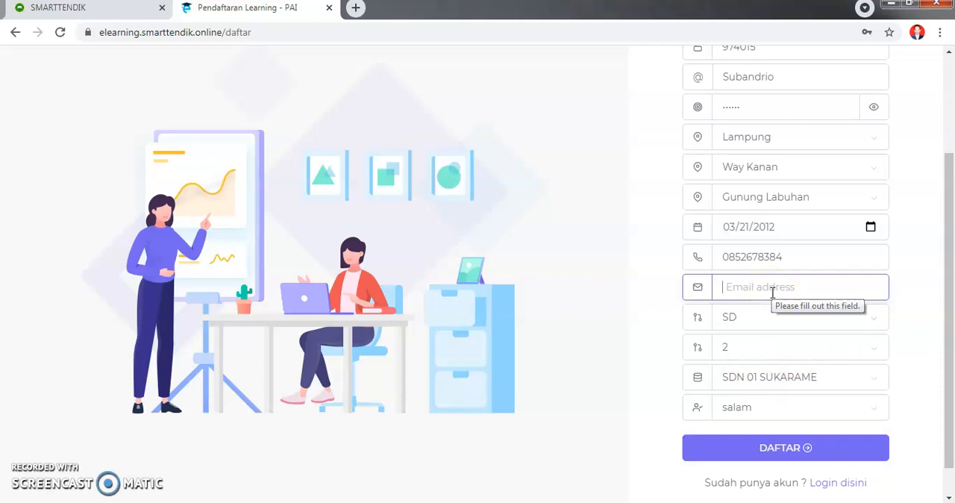
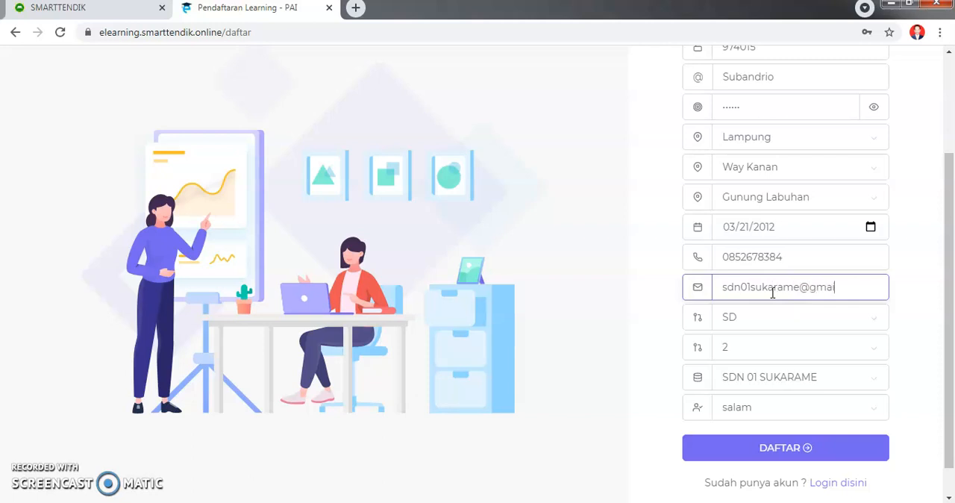
pyautogui.click(774, 449)
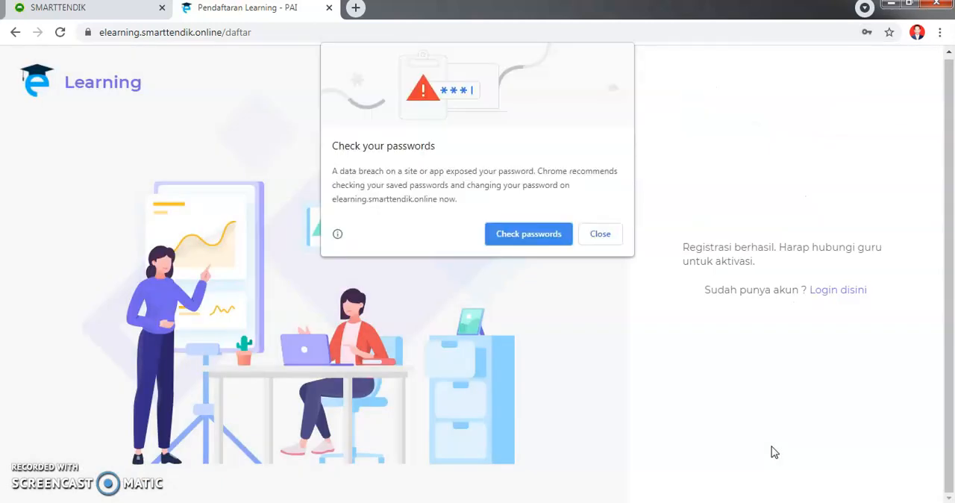
# - Dismiss the browser's password warning and go to the login page
pyautogui.click(599, 236)
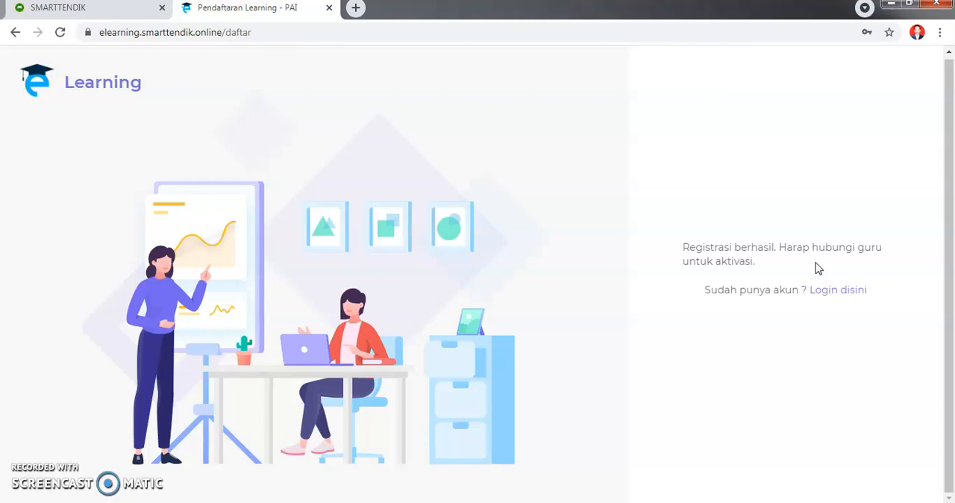
pyautogui.click(841, 297)
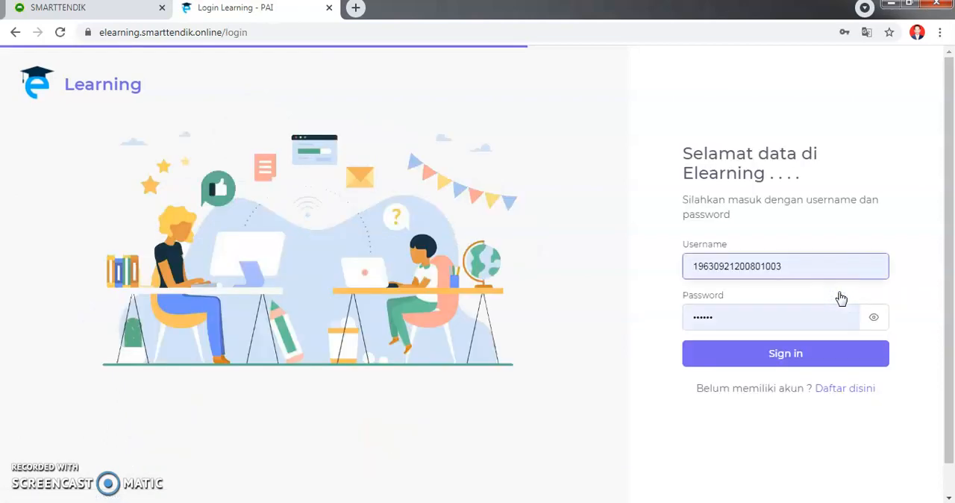
pyautogui.doubleClick(830, 265)
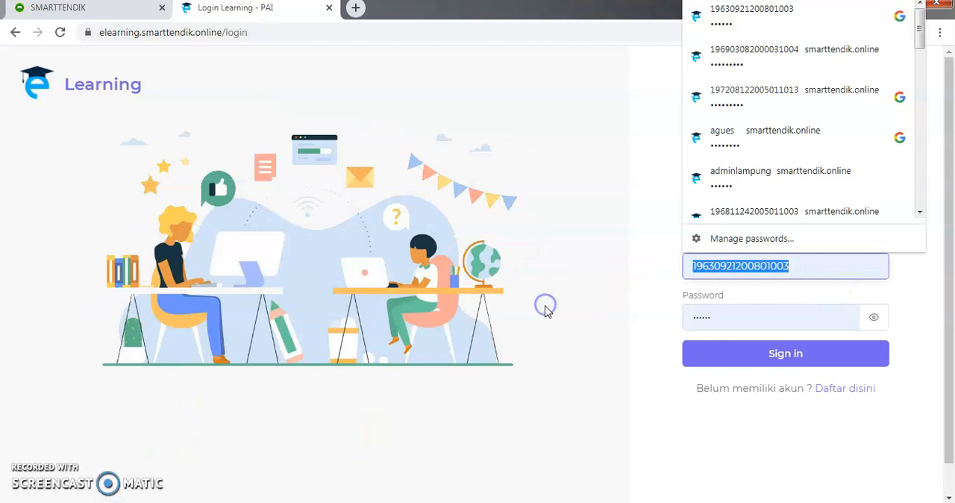
pyautogui.press('BackSpace')
pyautogui.write('https://elearning.smarttendik.online/')
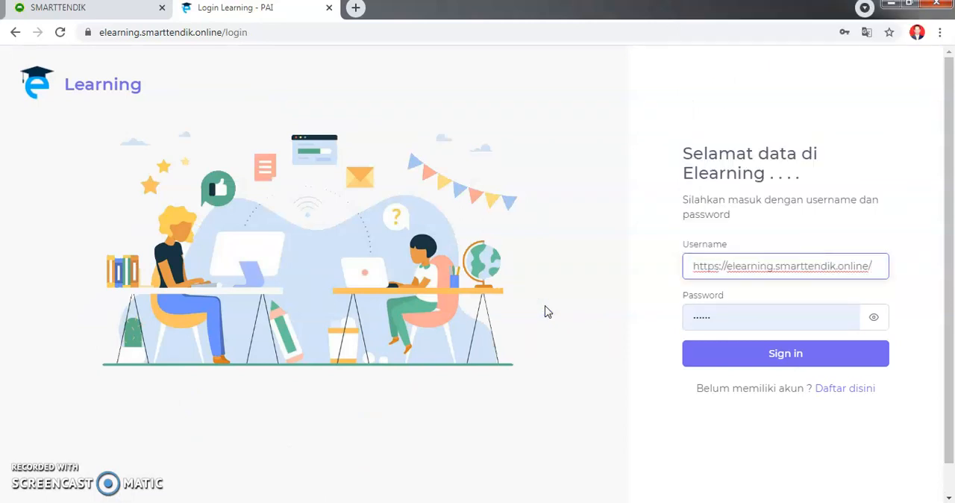
# - Replace the pasted web address in the login form's username with the suggested saved username
pyautogui.moveTo(879, 265); pyautogui.dragTo(470, 321)
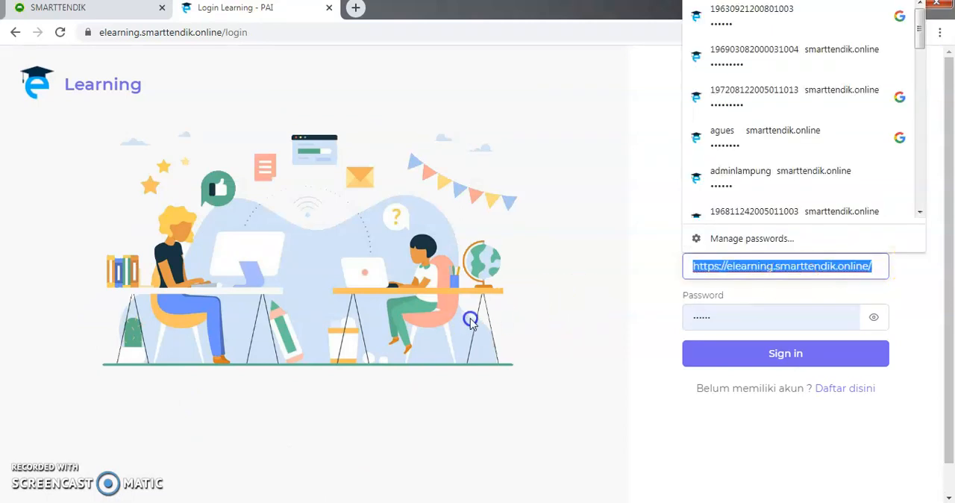
pyautogui.press('BackSpace')
pyautogui.write('2')
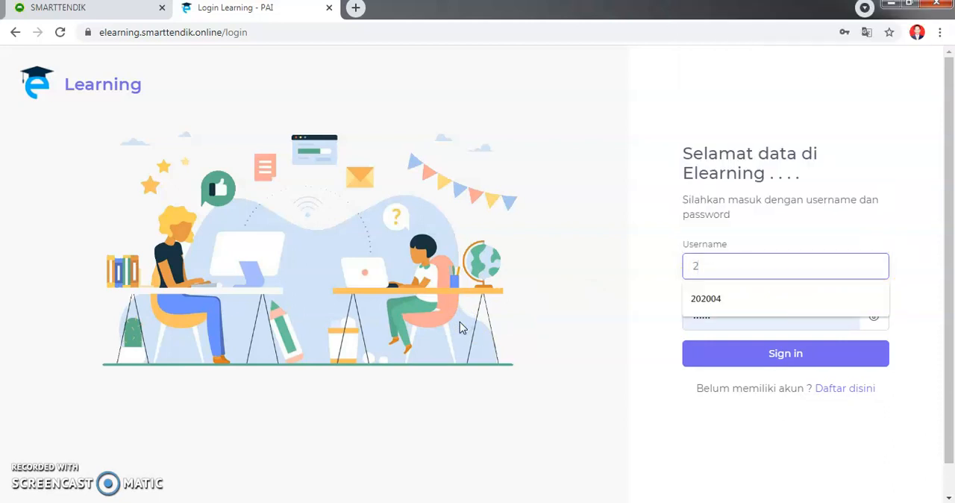
pyautogui.click(707, 300)
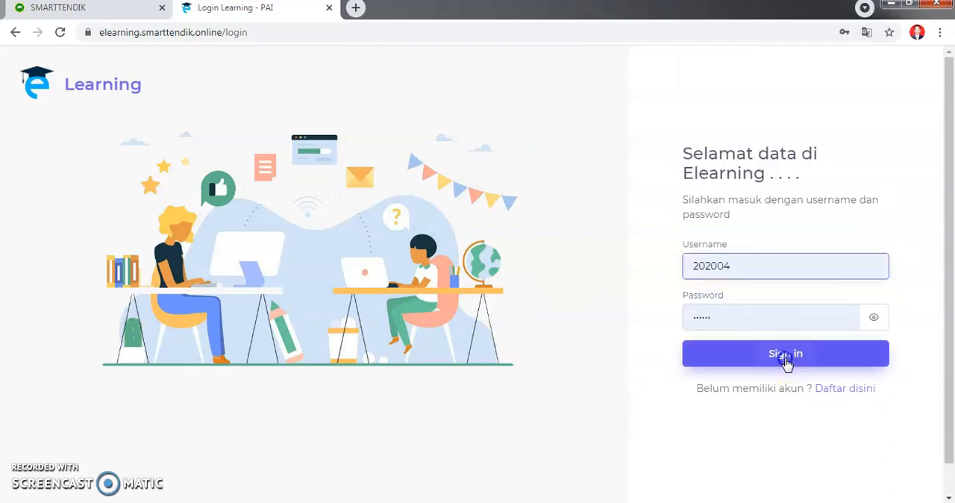
# - Sign in with the filled-in teacher credentials and dismiss the browser's password breach warning
pyautogui.click(786, 359)
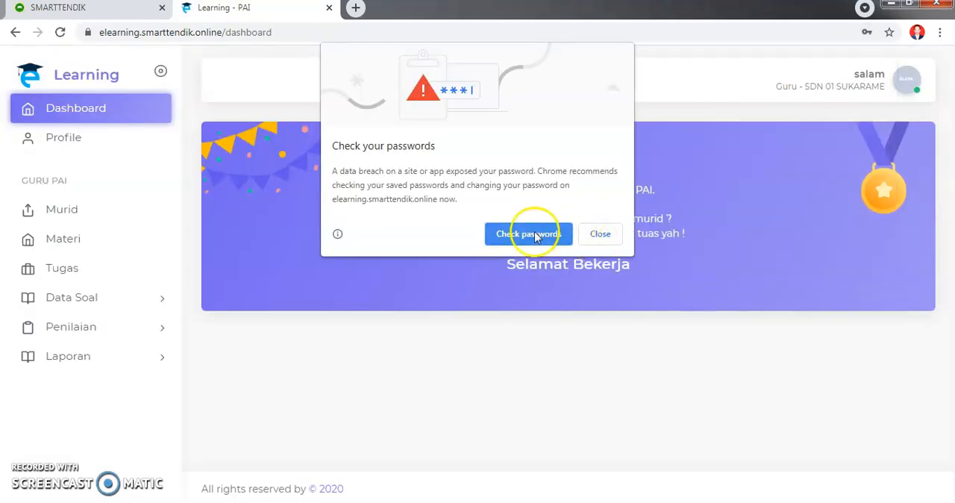
pyautogui.click(591, 240)
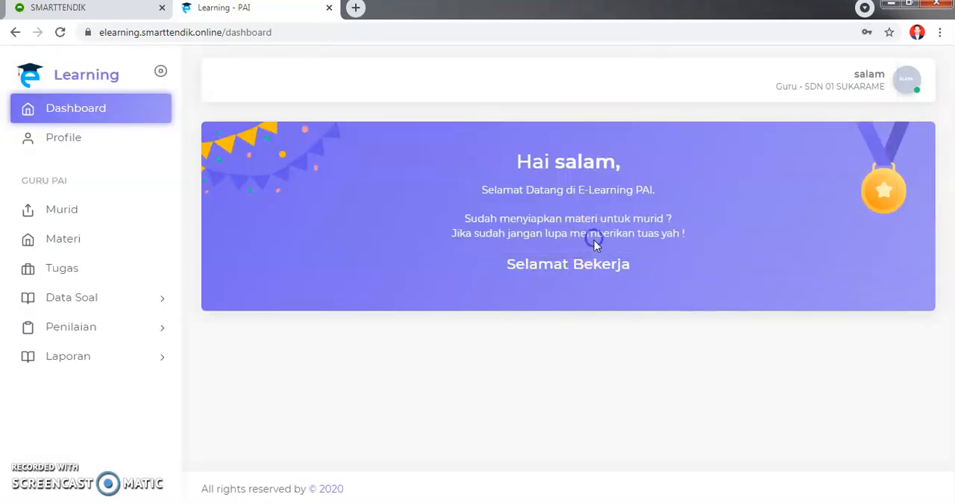
# - Open the Murid data page and look over the cards of the active students
pyautogui.click(62, 212)
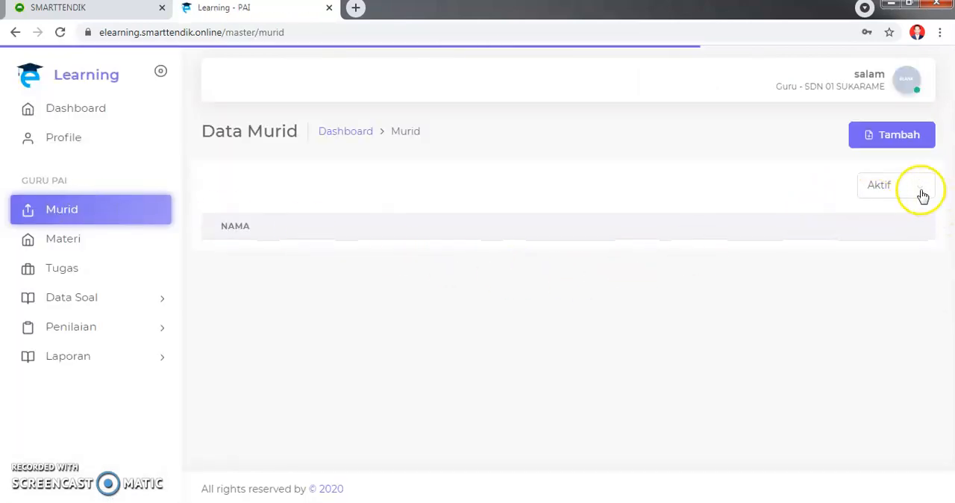
pyautogui.scroll(-2, 314, 336)
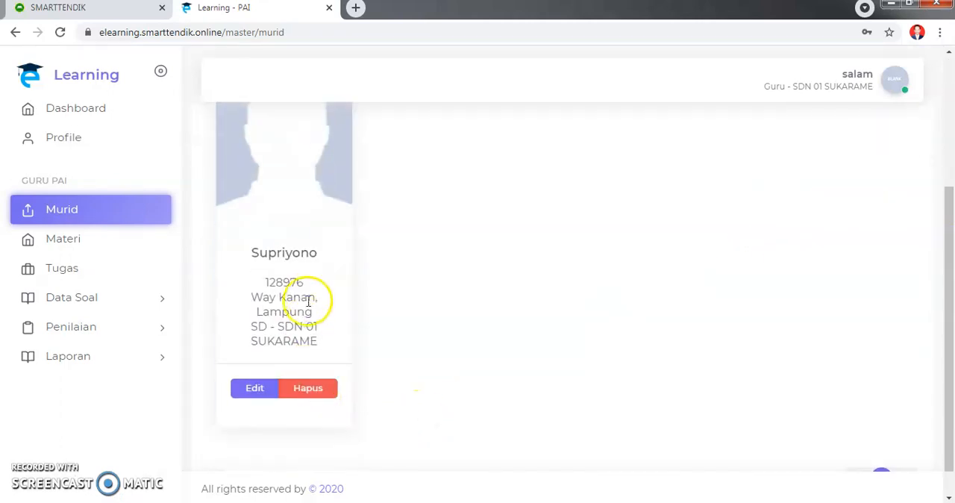
pyautogui.scroll(1, 302, 298)
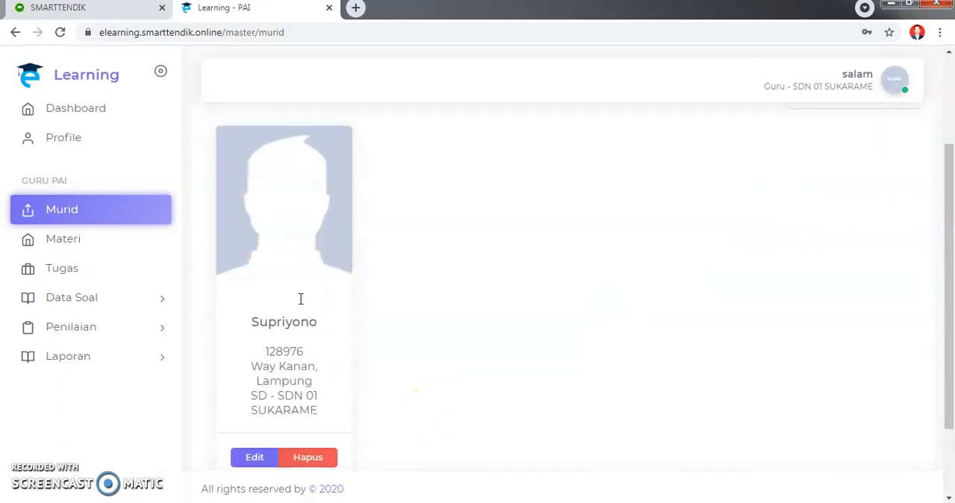
pyautogui.scroll(1, 354, 305)
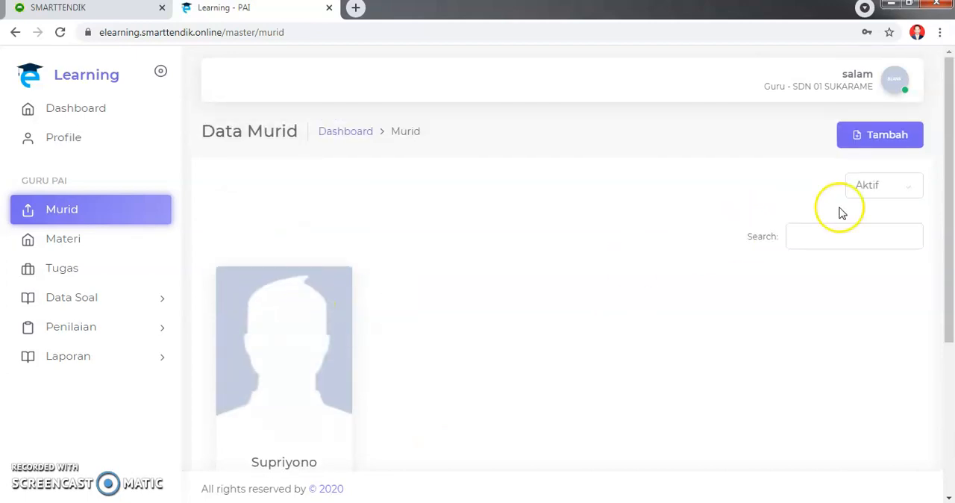
# - Filter the student list to Tidak Aktif and bring up the newly registered student's card
pyautogui.click(909, 187)
pyautogui.click(883, 220)
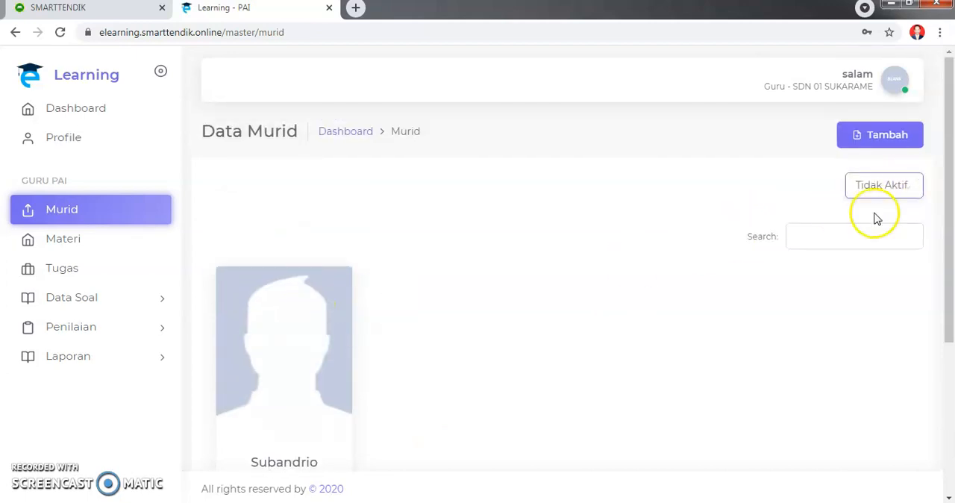
pyautogui.scroll(-3, 672, 306)
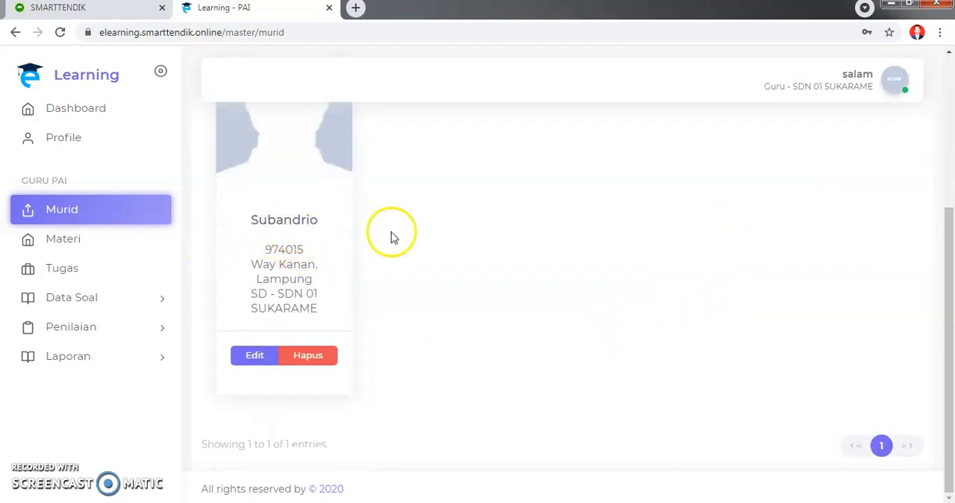
# - Edit the inactive student's record, setting the login status to Aktif, and save it
pyautogui.click(254, 356)
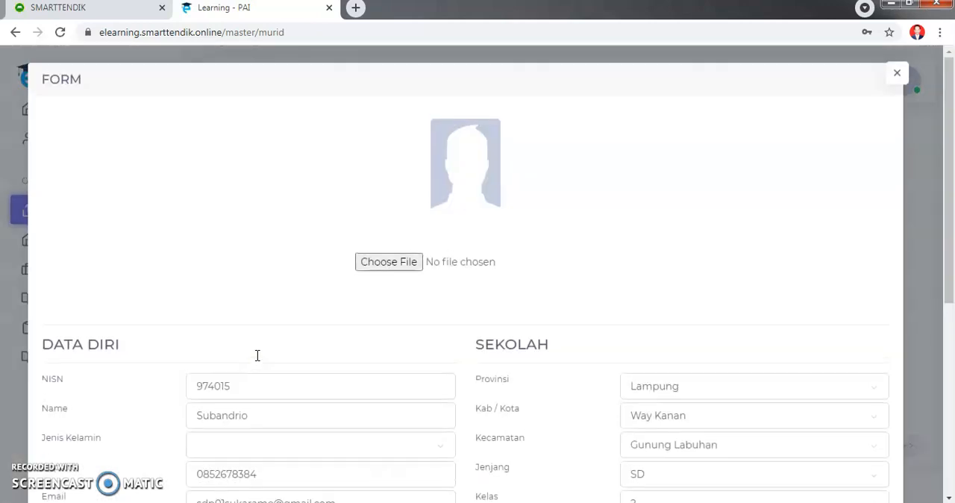
pyautogui.click(449, 337)
pyautogui.scroll(-5, 450, 337)
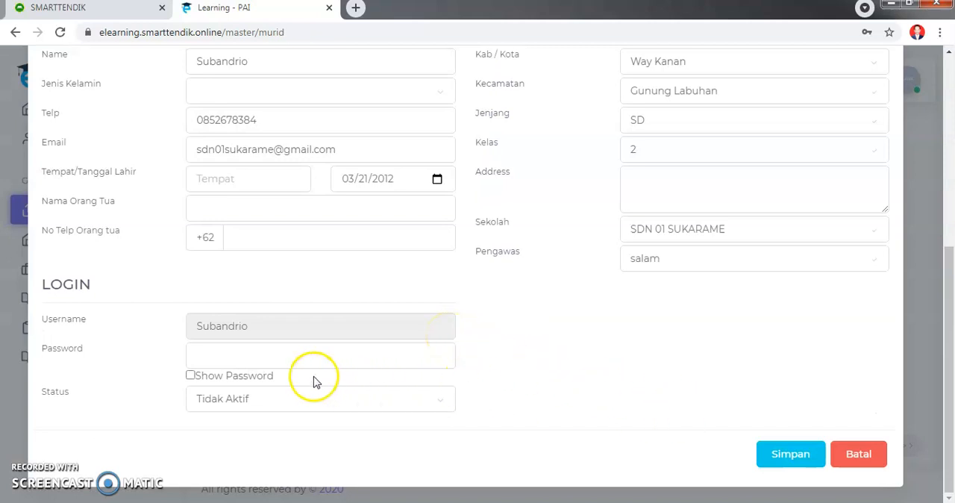
pyautogui.click(253, 403)
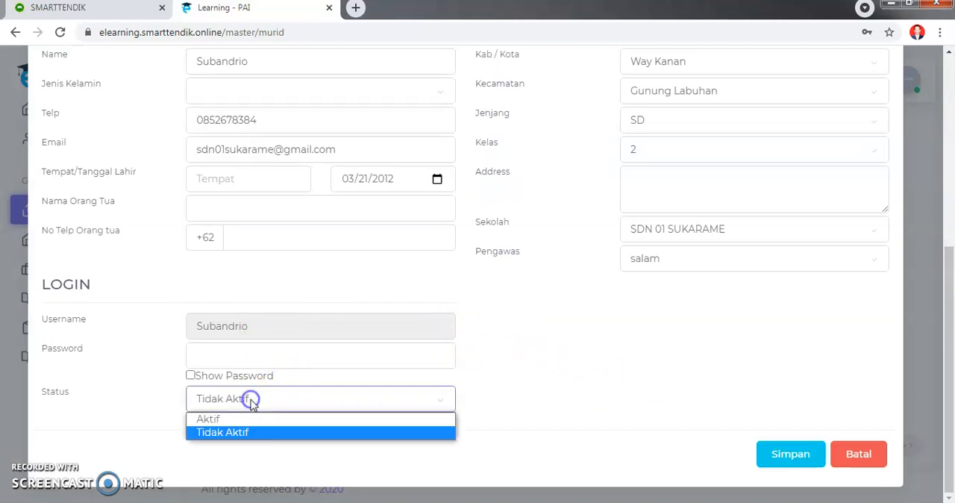
pyautogui.click(213, 421)
pyautogui.click(787, 454)
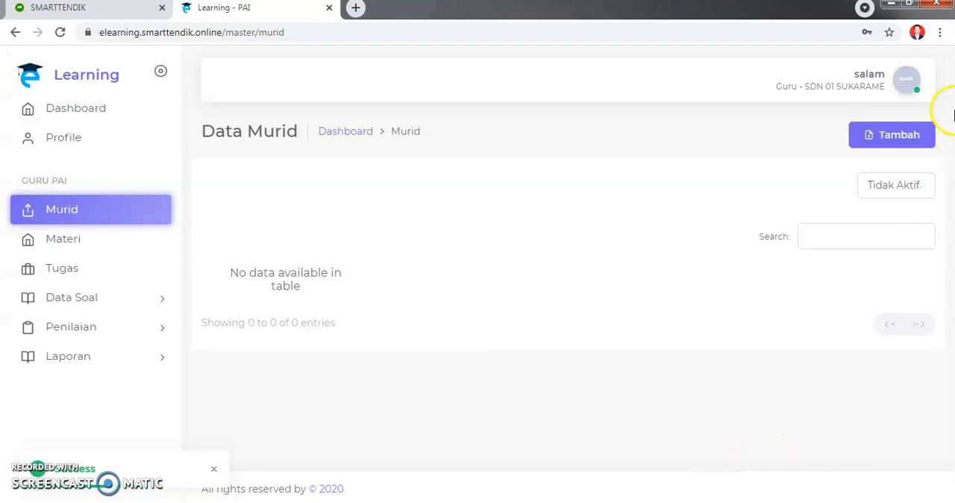
# - Filter the student list to Aktif and check the cards for the newly activated student
pyautogui.click(915, 186)
pyautogui.click(896, 204)
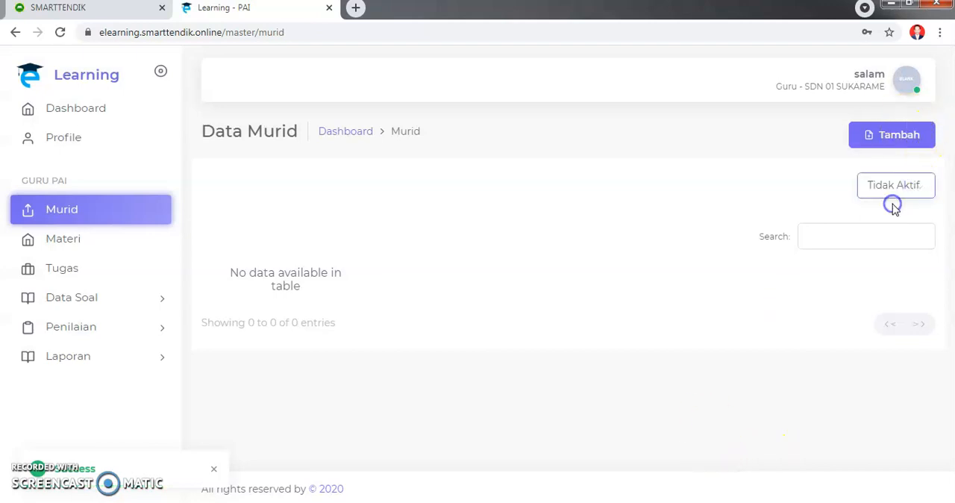
pyautogui.scroll(-3, 612, 322)
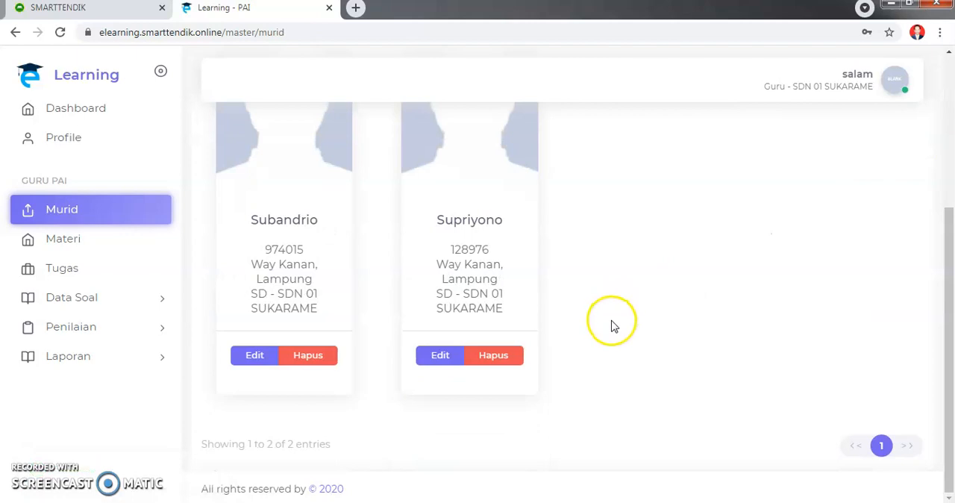
pyautogui.scroll(2, 612, 324)
pyautogui.scroll(-2, 543, 330)
pyautogui.scroll(3, 723, 278)
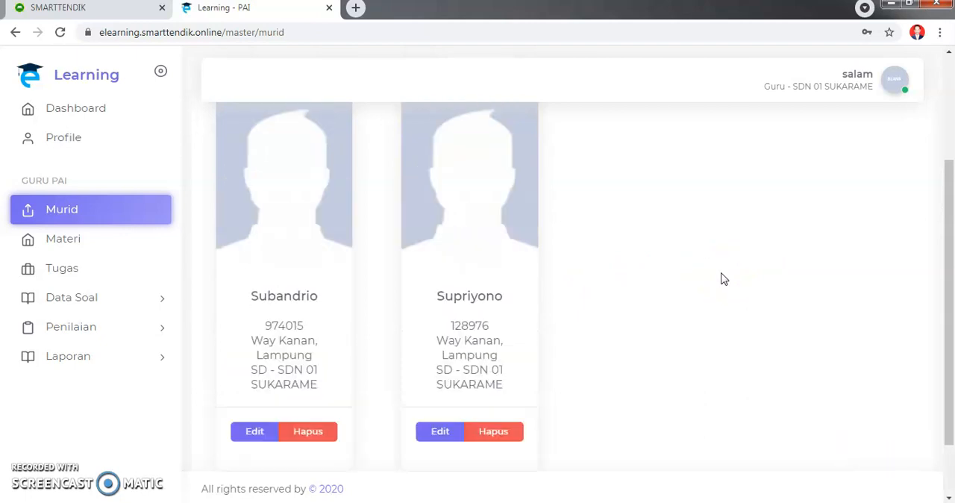